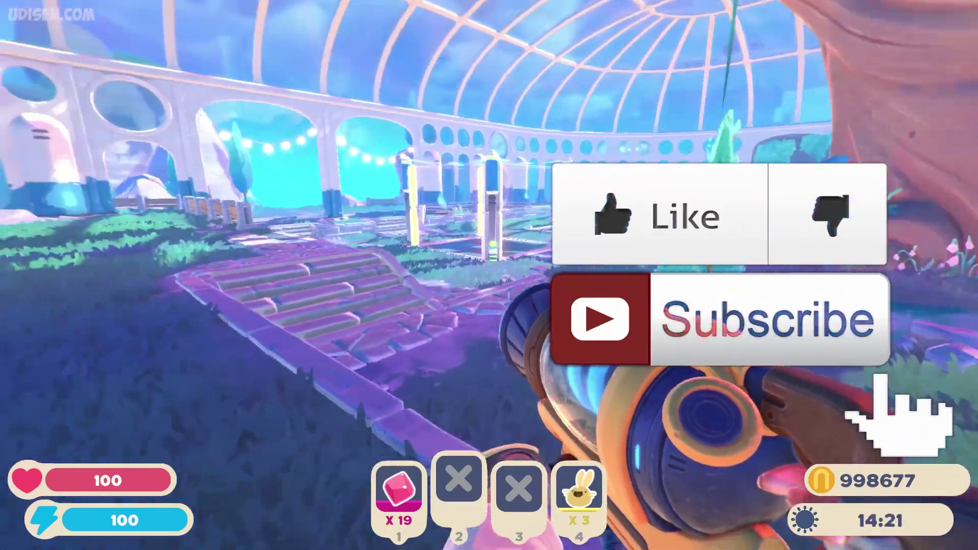
pyautogui.press('w')
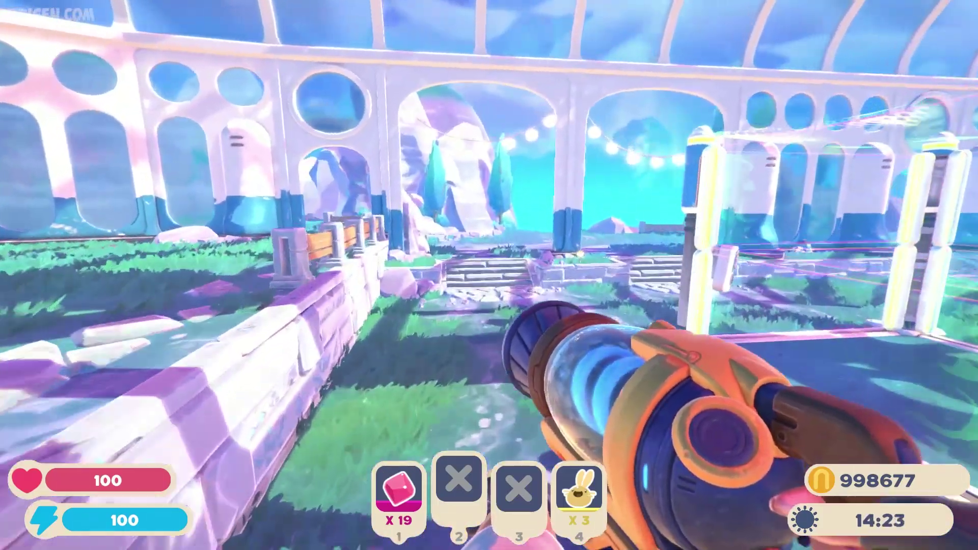
pyautogui.press('w')
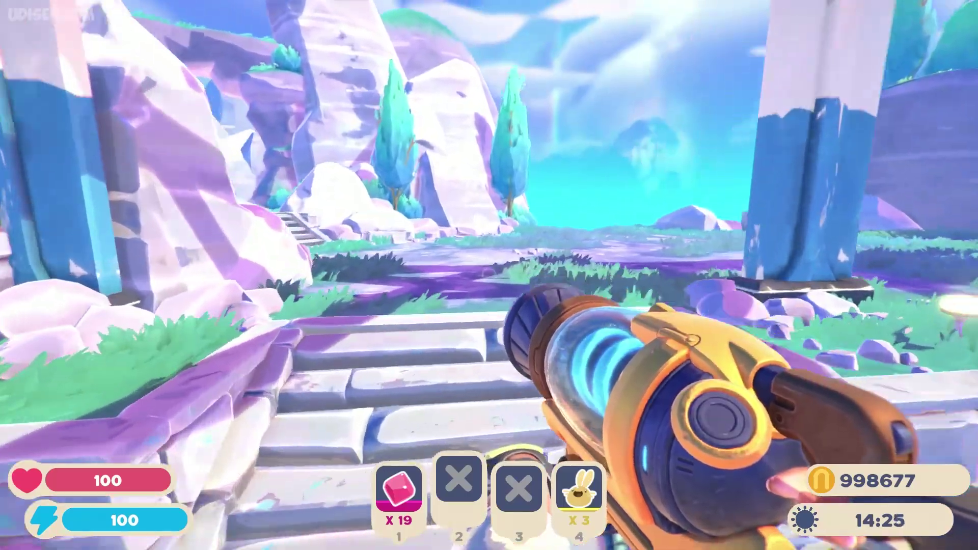
pyautogui.press('w')
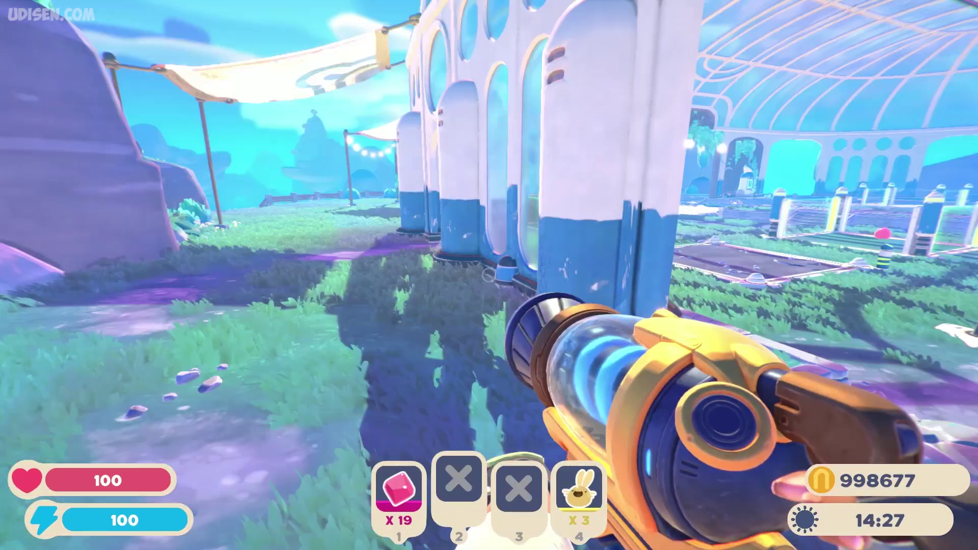
pyautogui.press('w')
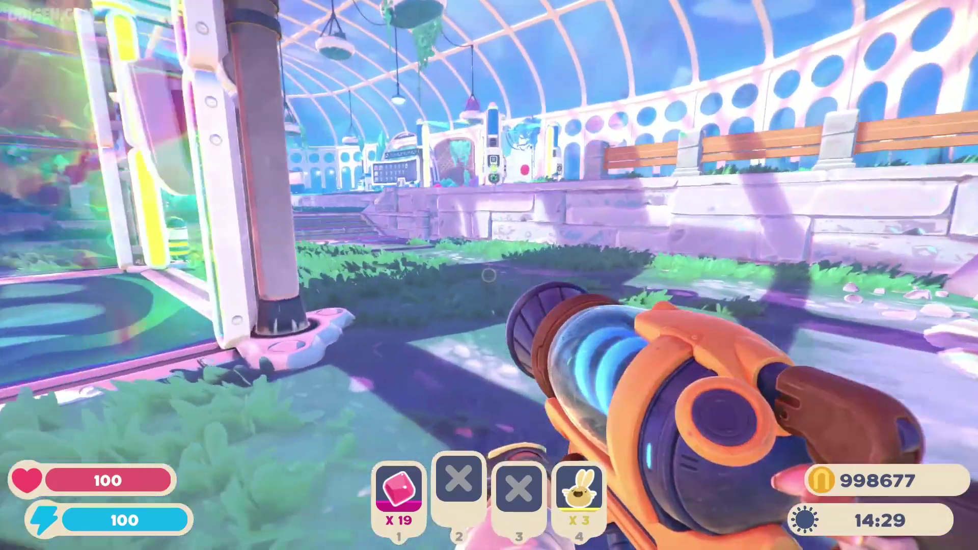
pyautogui.press('w')
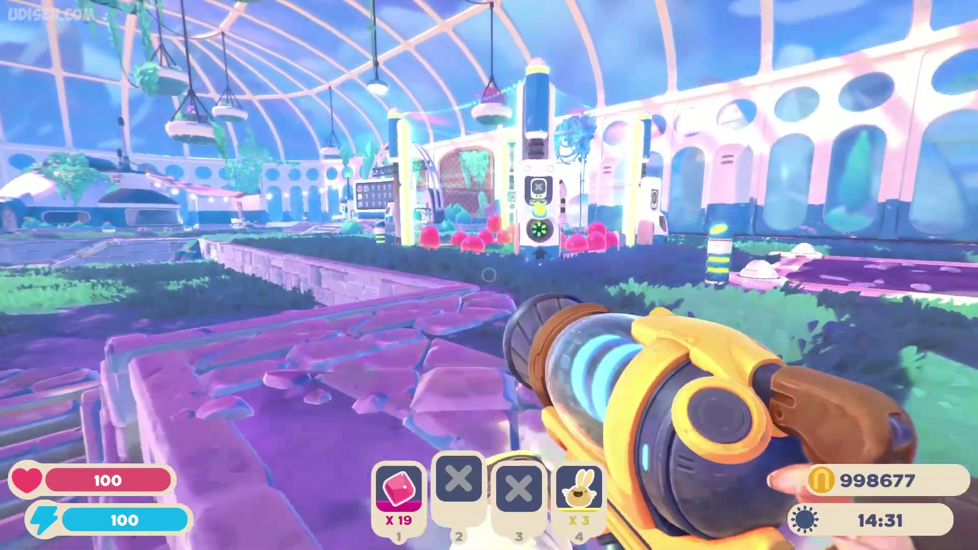
pyautogui.press('w')
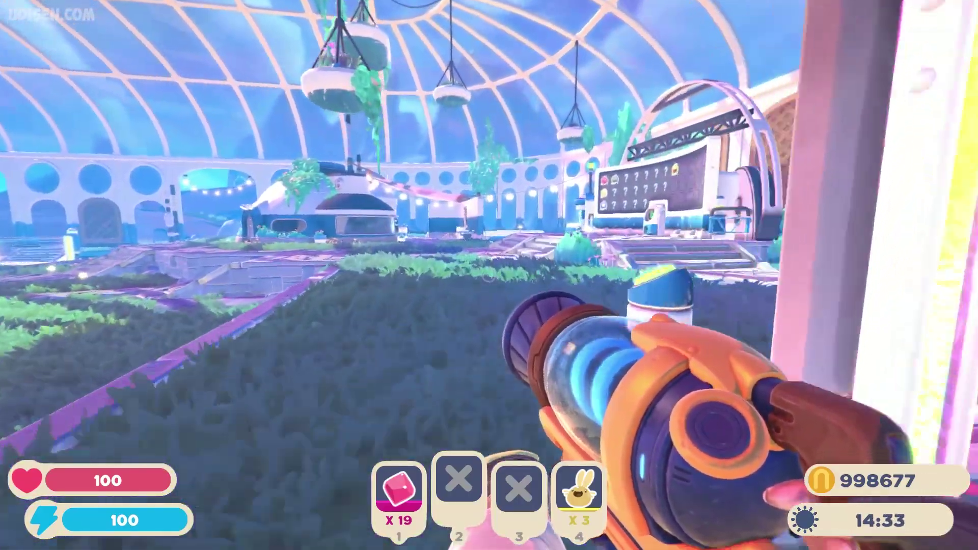
pyautogui.press('s')
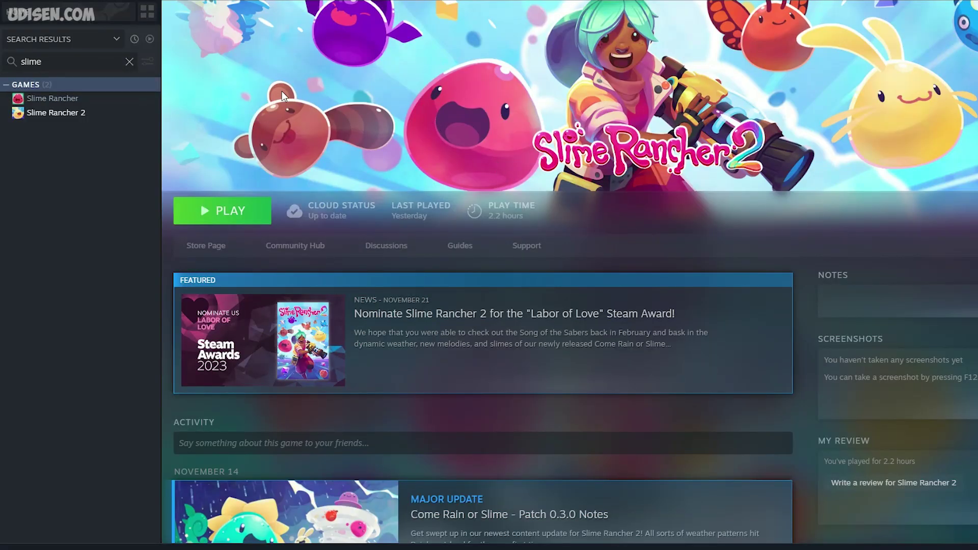
# - Open the Slime Rancher 2 page in the Steam library
pyautogui.click(23, 114)
pyautogui.moveTo(302, 219)
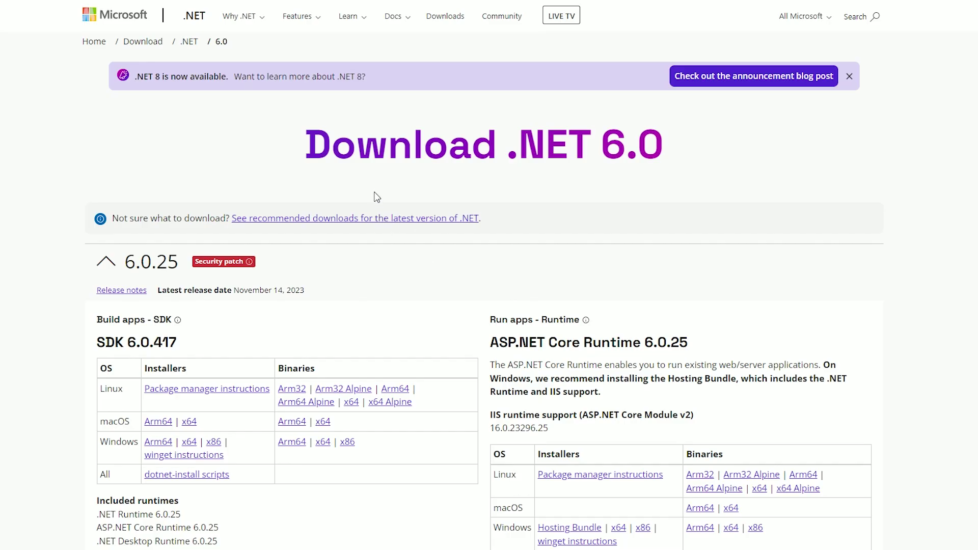
# - Download the .NET 6.0 SDK 6.0.417 Windows x64 installer from Microsoft's .NET 6.0 download page in the browser
pyautogui.moveTo(668, 153); pyautogui.dragTo(503, 147)
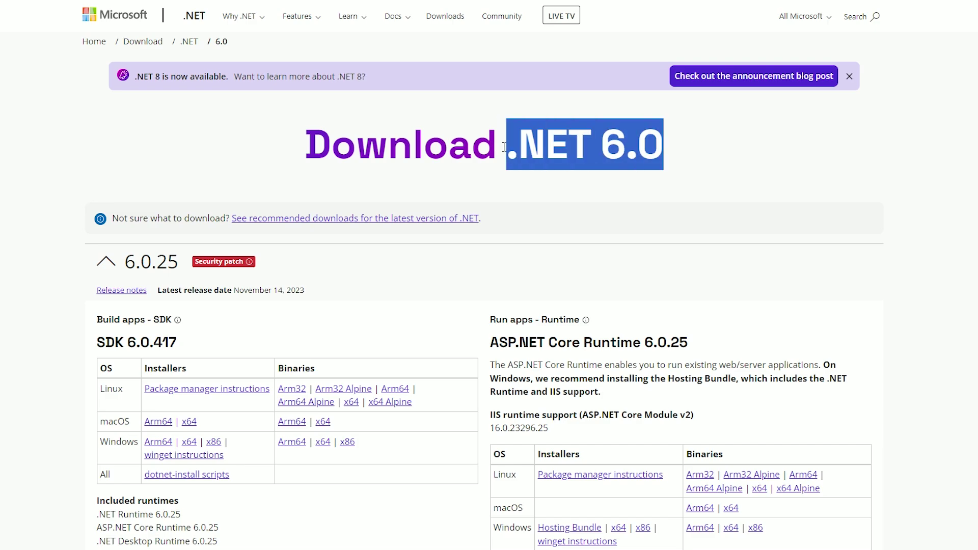
pyautogui.click(565, 142)
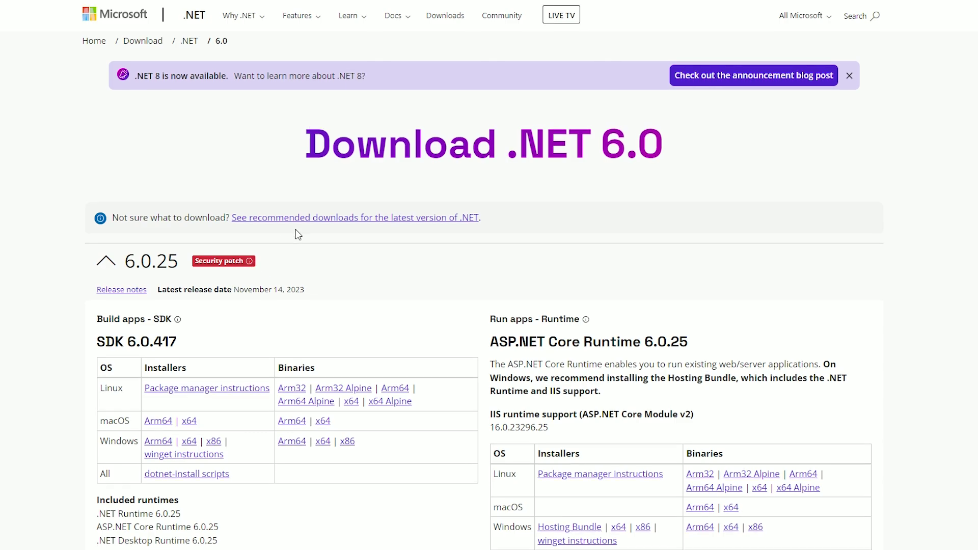
pyautogui.scroll(-2, 296, 229)
pyautogui.moveTo(99, 216); pyautogui.dragTo(234, 226)
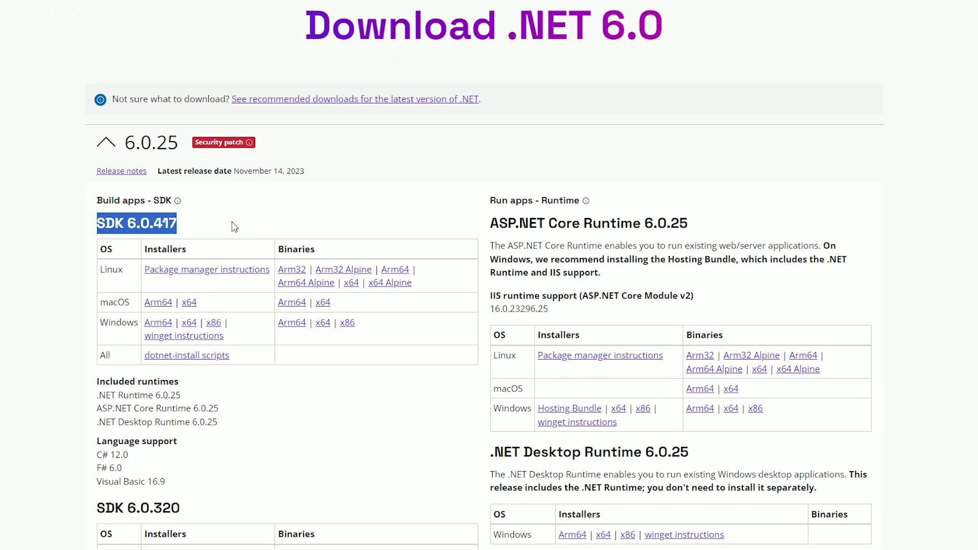
pyautogui.moveTo(111, 325)
pyautogui.mouseDown()
pyautogui.moveTo(102, 324)
pyautogui.moveTo(117, 326)
pyautogui.mouseUp()
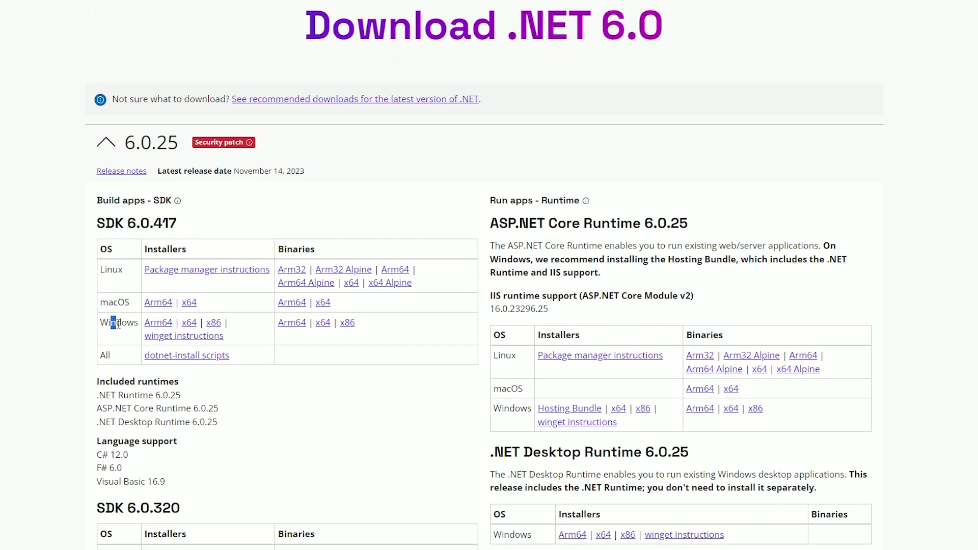
pyautogui.doubleClick(122, 324)
pyautogui.doubleClick(120, 302)
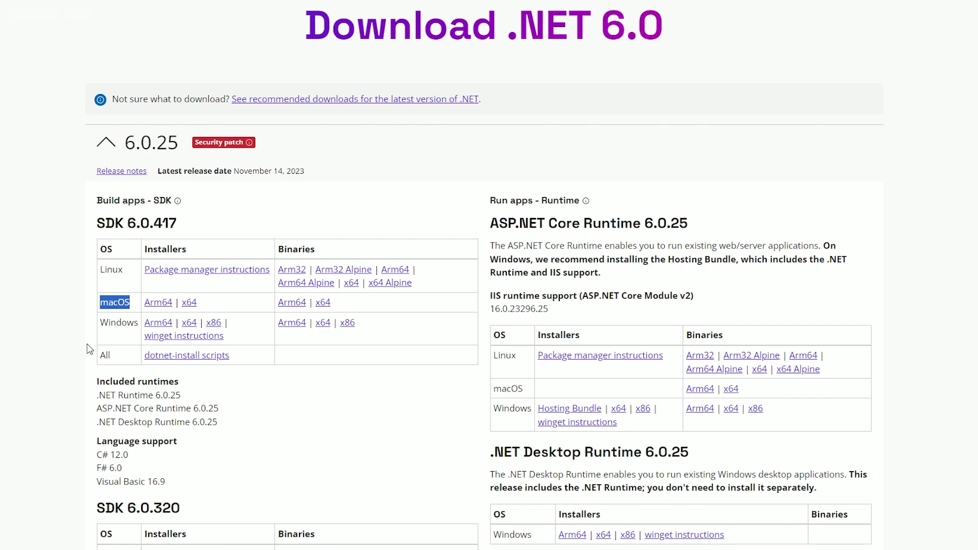
pyautogui.click(123, 340)
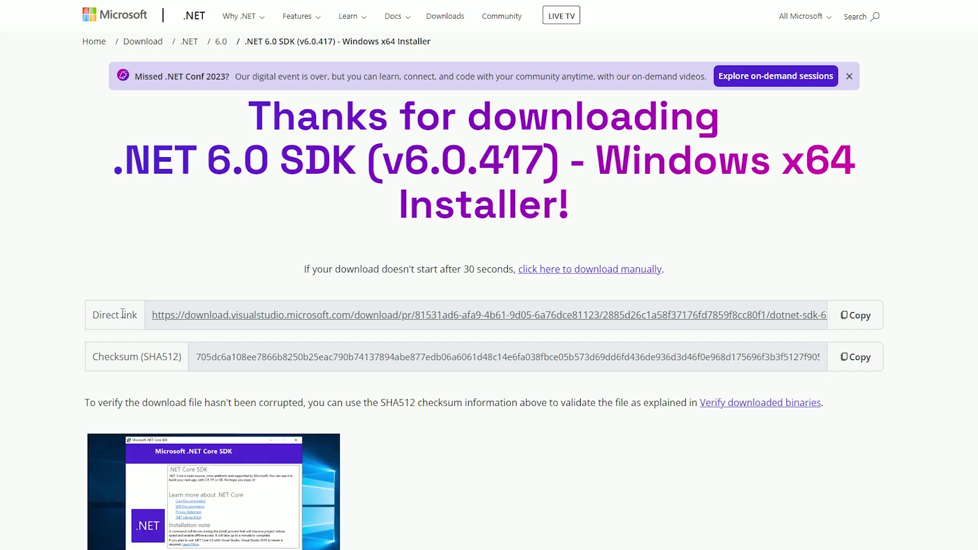
pyautogui.click(204, 318)
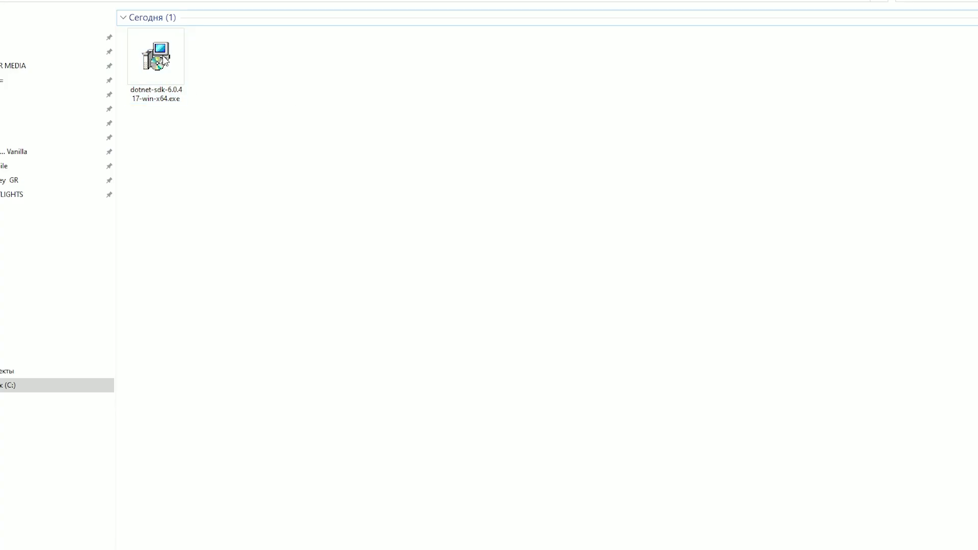
# - Run dotnet-sdk-6.0.417-win-x64.exe from the download folder, install the .NET SDK and close the installer
pyautogui.click(154, 53)
pyautogui.doubleClick(154, 53)
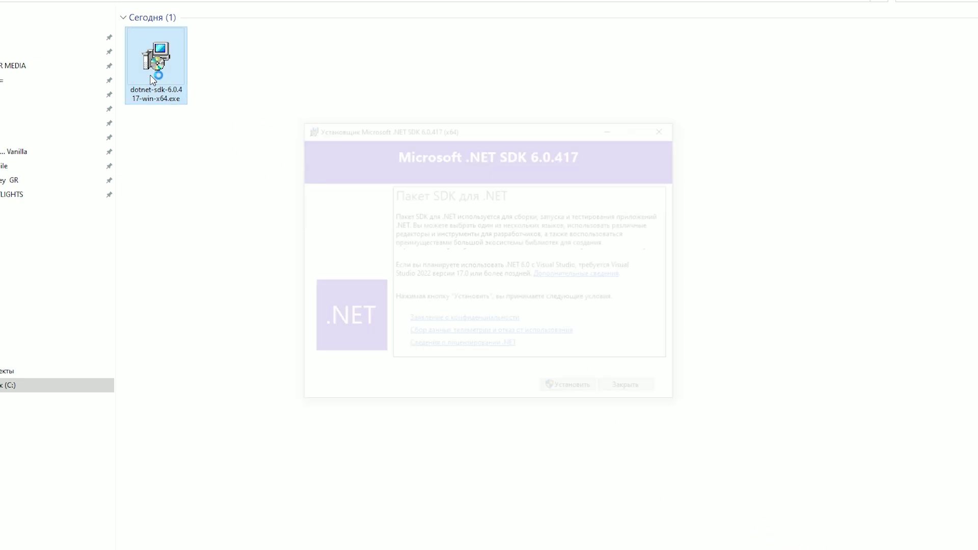
pyautogui.click(585, 392)
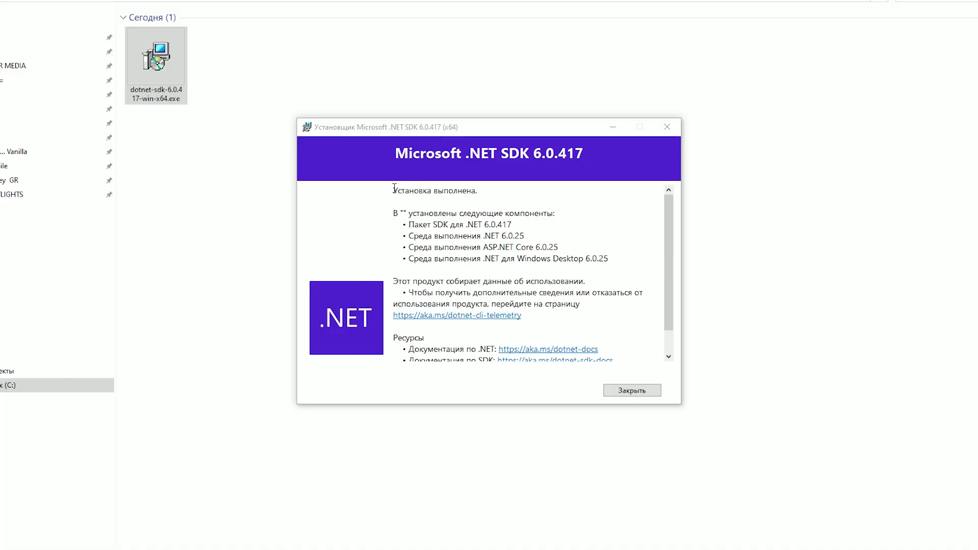
pyautogui.moveTo(395, 191); pyautogui.dragTo(485, 193)
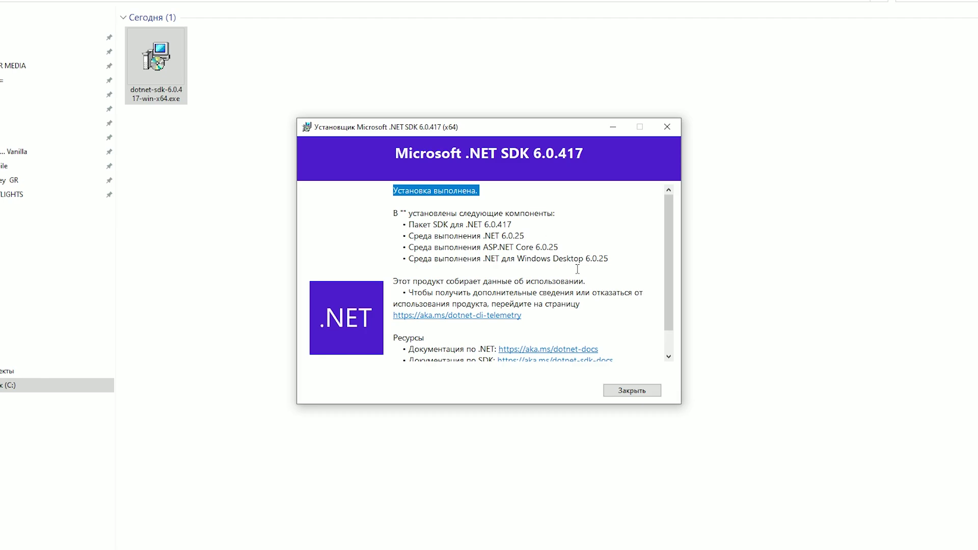
pyautogui.scroll(-1, 577, 269)
pyautogui.click(632, 391)
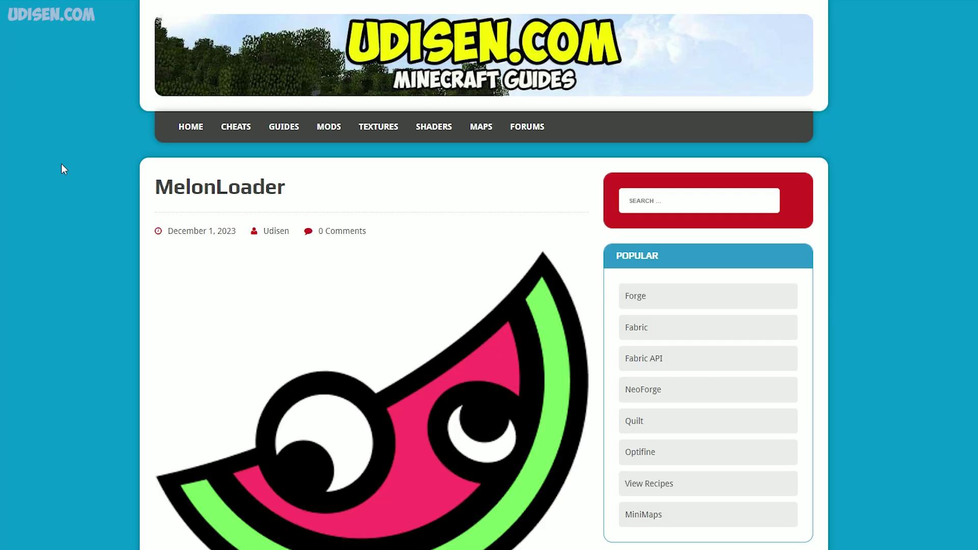
# - Read the MelonLoader page on the Udisen site, examining what the mod loader is and which game engine it is for
pyautogui.scroll(-1, 61, 164)
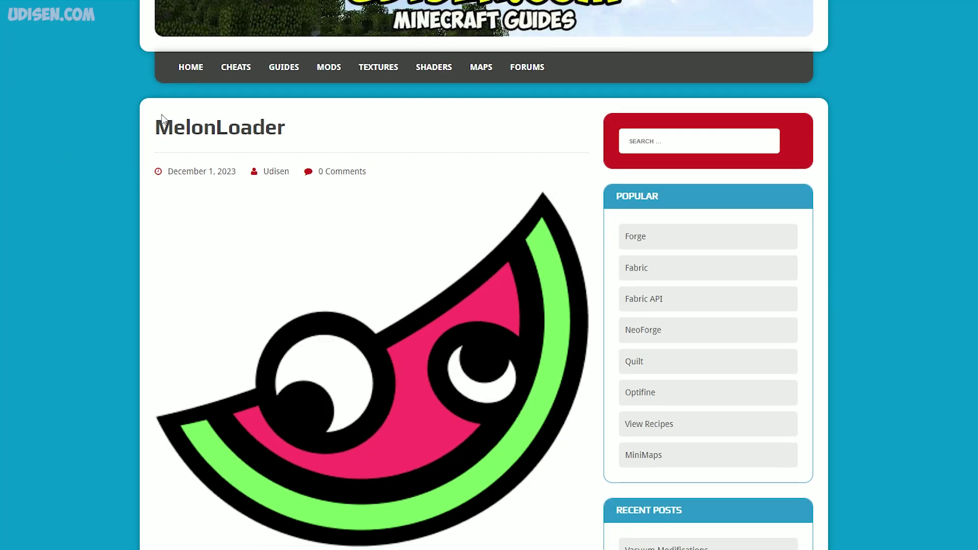
pyautogui.doubleClick(196, 122)
pyautogui.scroll(-1, 131, 134)
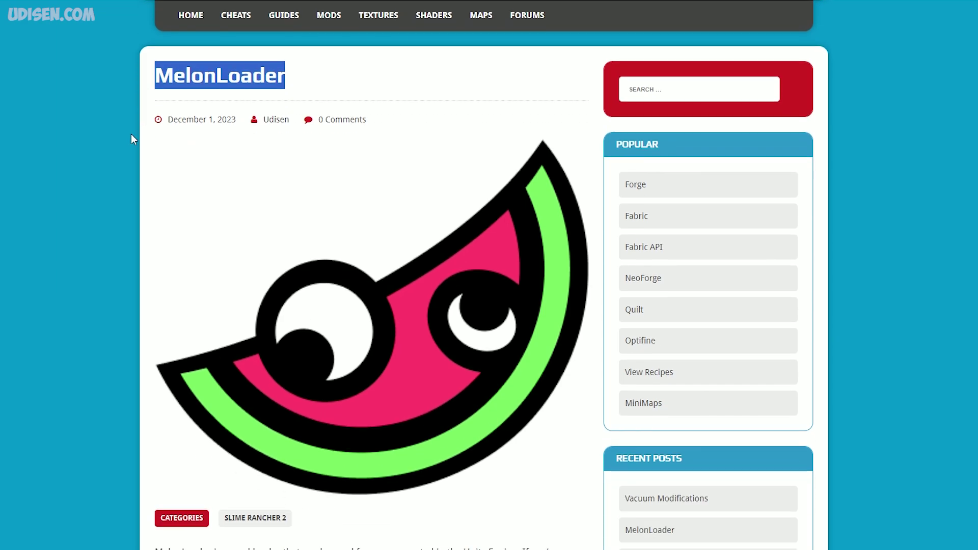
pyautogui.scroll(-6, 221, 146)
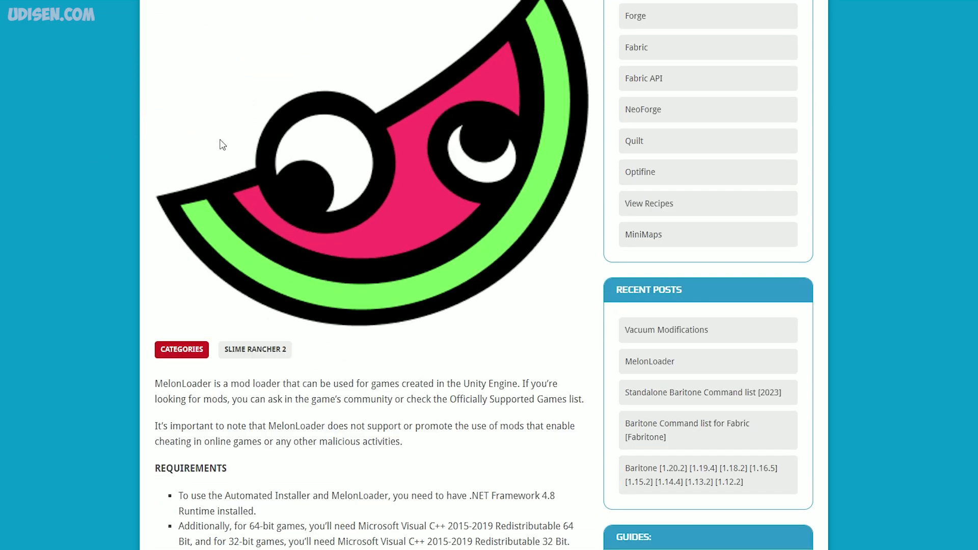
pyautogui.scroll(-1, 238, 120)
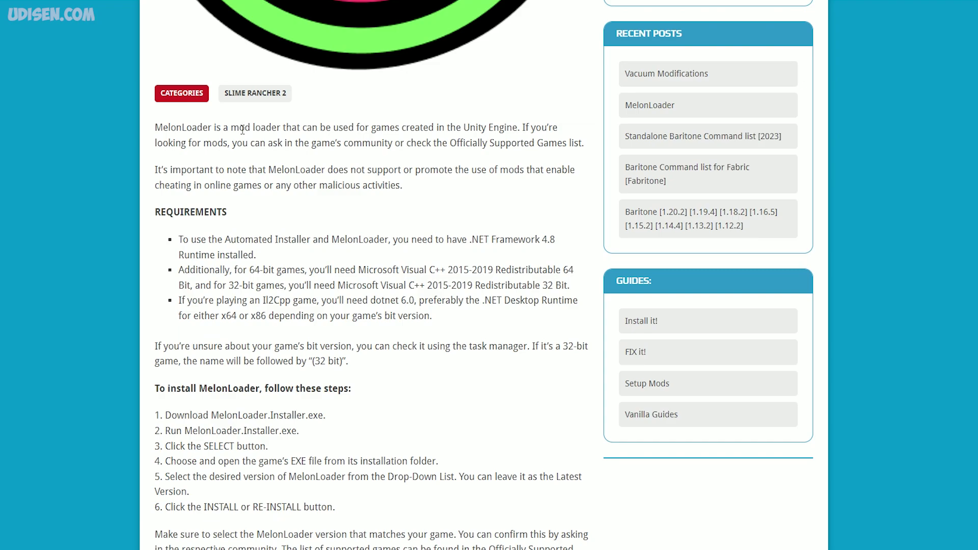
pyautogui.scroll(3, 234, 145)
pyautogui.scroll(-4, 233, 144)
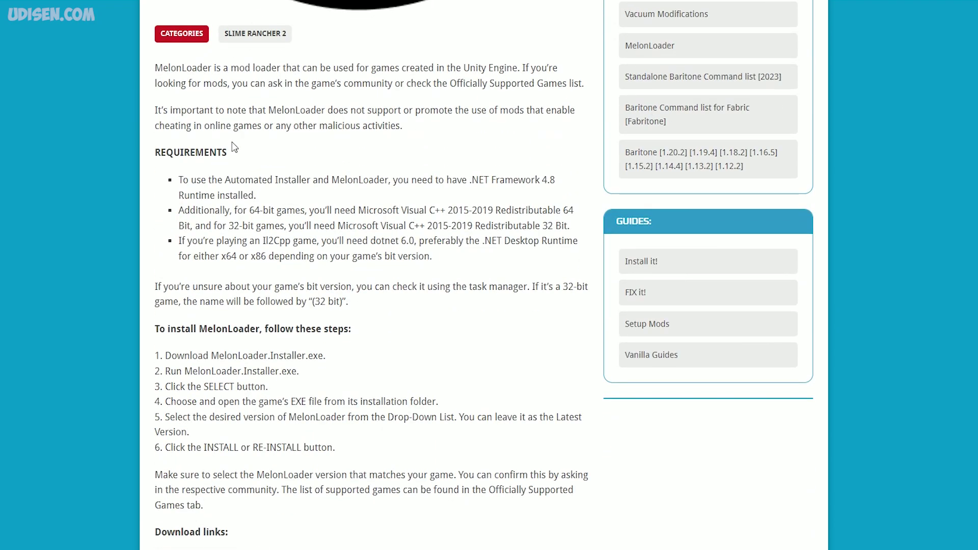
pyautogui.moveTo(399, 68); pyautogui.dragTo(519, 67)
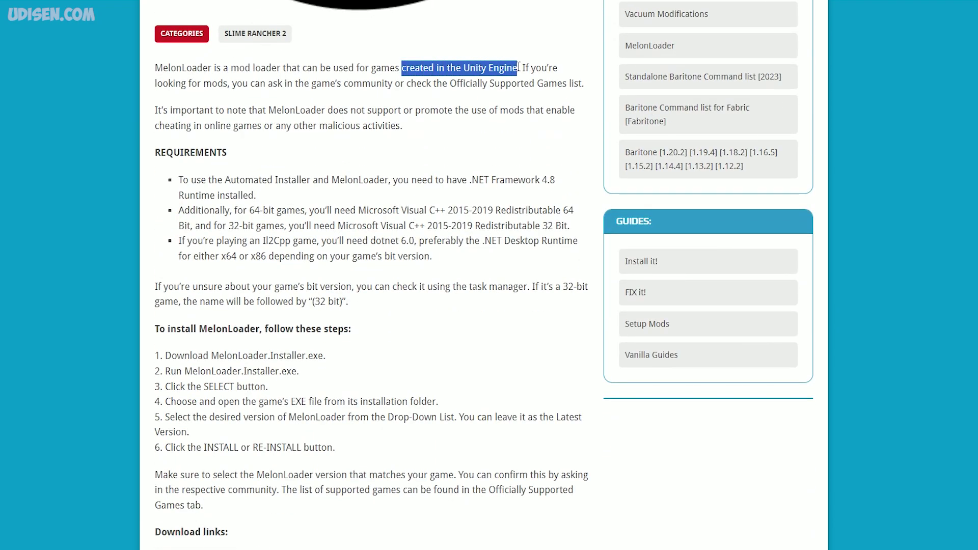
pyautogui.click(419, 139)
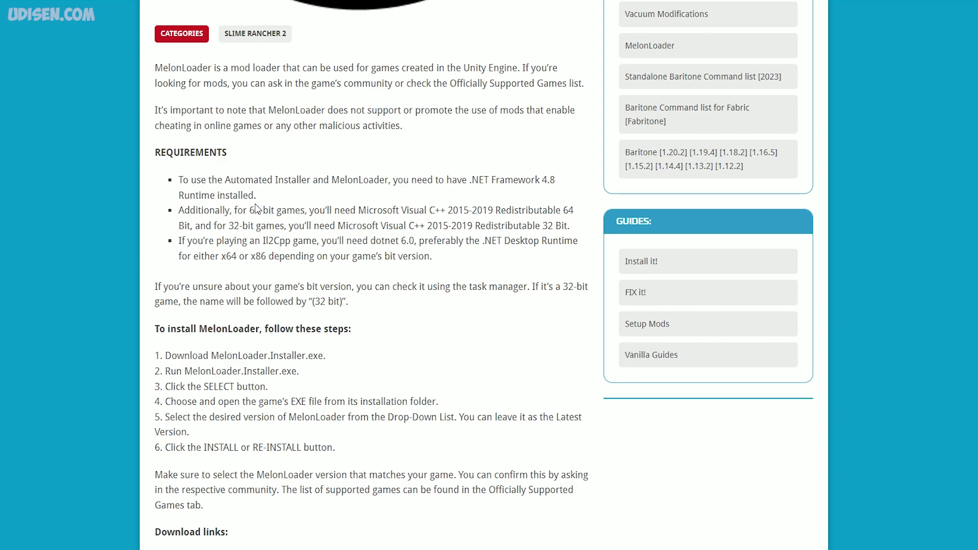
# - Examine the MelonLoader requirements for the .NET and Microsoft Visual C++ Redistributable versions needed by 64-bit and 32-bit games
pyautogui.moveTo(153, 153); pyautogui.dragTo(255, 157)
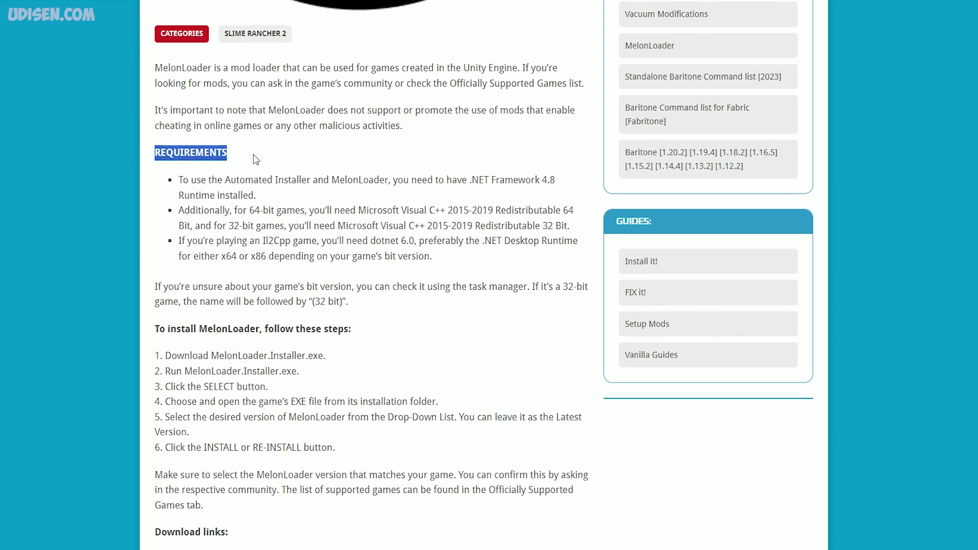
pyautogui.click(254, 226)
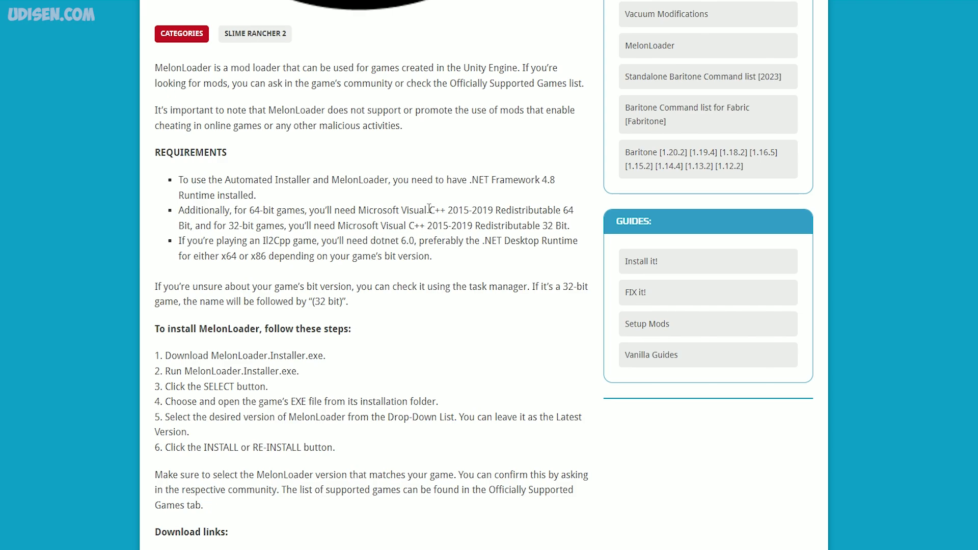
pyautogui.moveTo(359, 210); pyautogui.dragTo(495, 212)
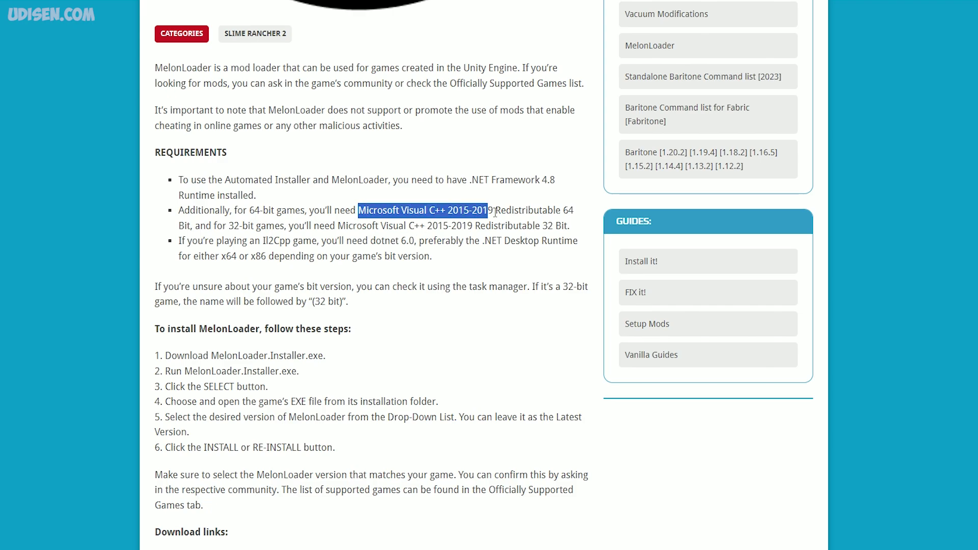
pyautogui.click(375, 228)
pyautogui.moveTo(339, 227); pyautogui.dragTo(578, 230)
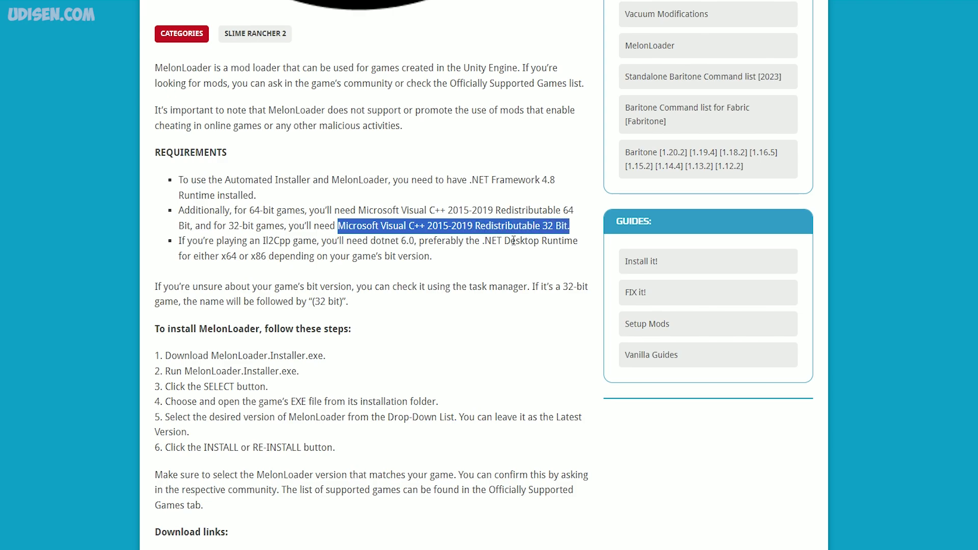
pyautogui.click(453, 256)
pyautogui.scroll(-1, 248, 194)
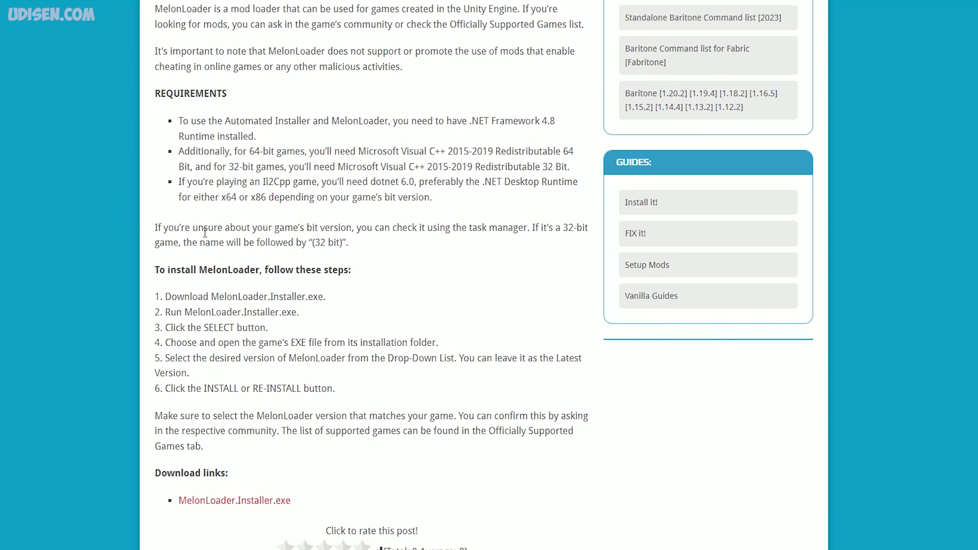
pyautogui.scroll(2, 315, 195)
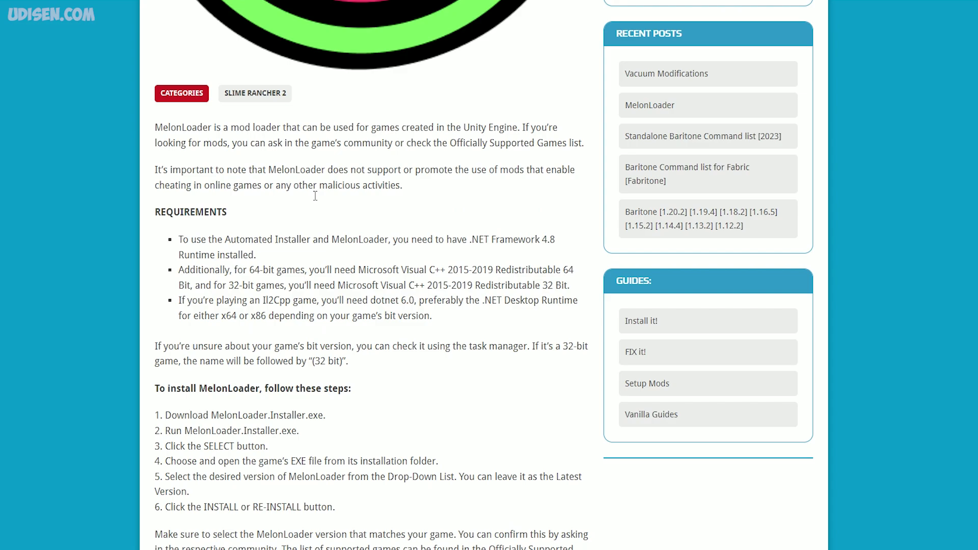
pyautogui.scroll(-1, 318, 202)
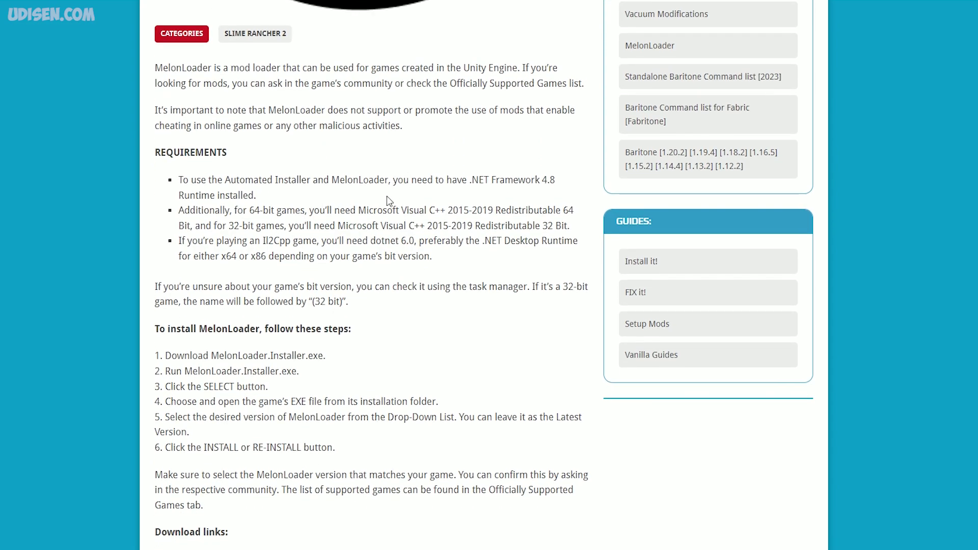
pyautogui.moveTo(359, 211); pyautogui.dragTo(562, 210)
pyautogui.click(382, 250)
# - Download MelonLoader.Installer.exe from the MelonLoader page and show the file in its download folder
pyautogui.scroll(-4, 382, 250)
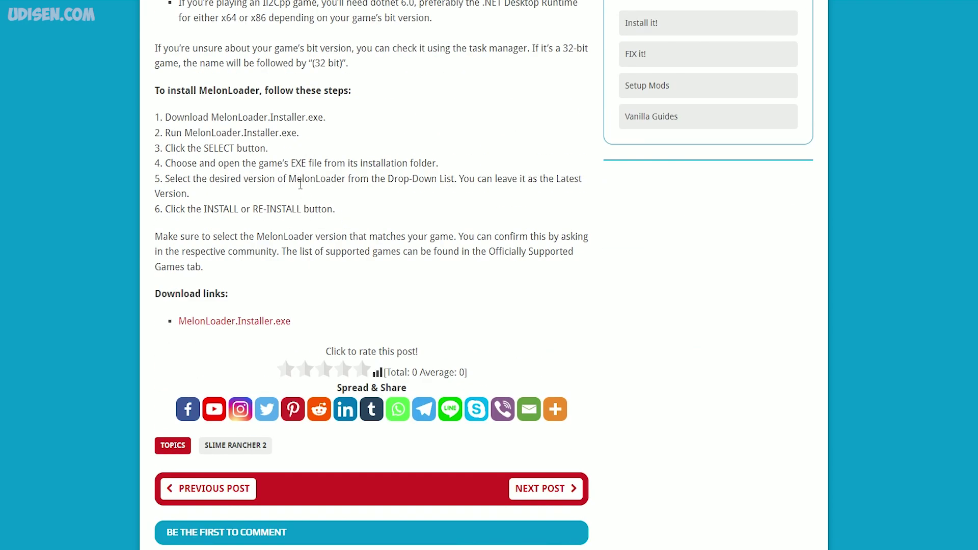
pyautogui.click(224, 323)
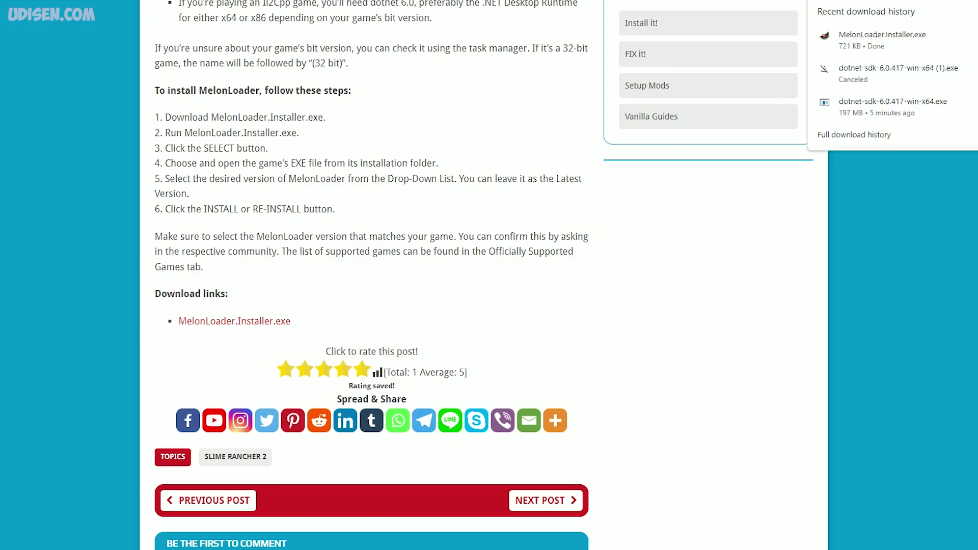
pyautogui.click(966, 43)
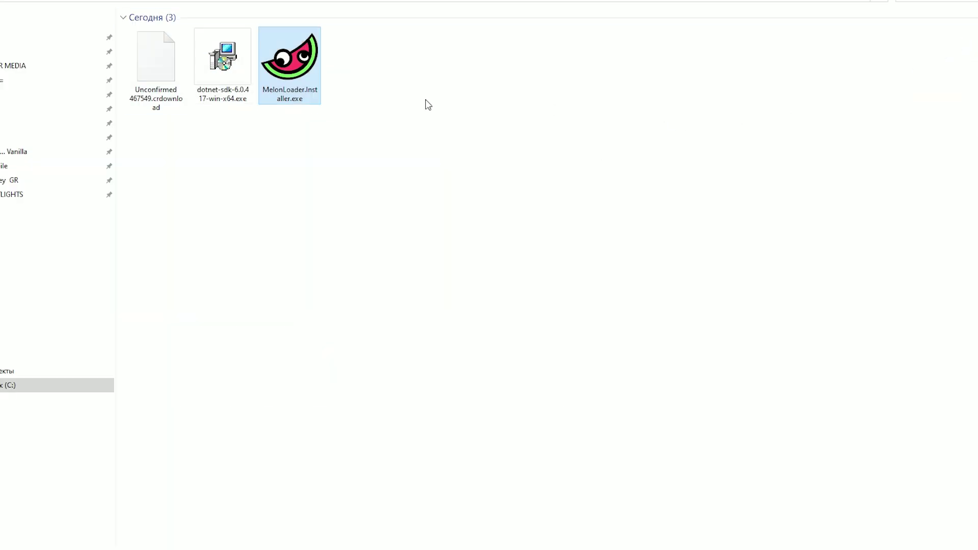
# - Run MelonLoader.Installer.exe, and switch to Steam to open the installed files section of Slime Rancher 2's properties
pyautogui.doubleClick(275, 72)
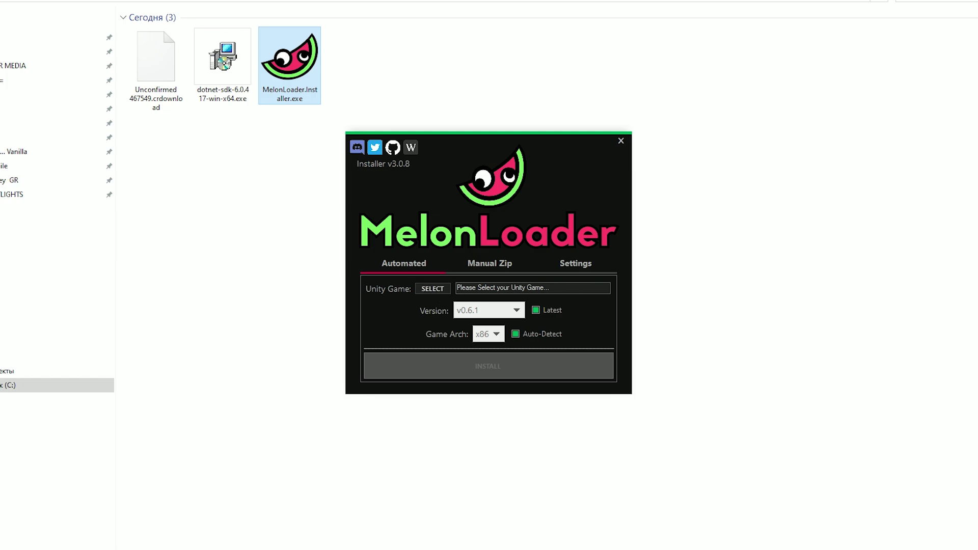
pyautogui.click(723, 548)
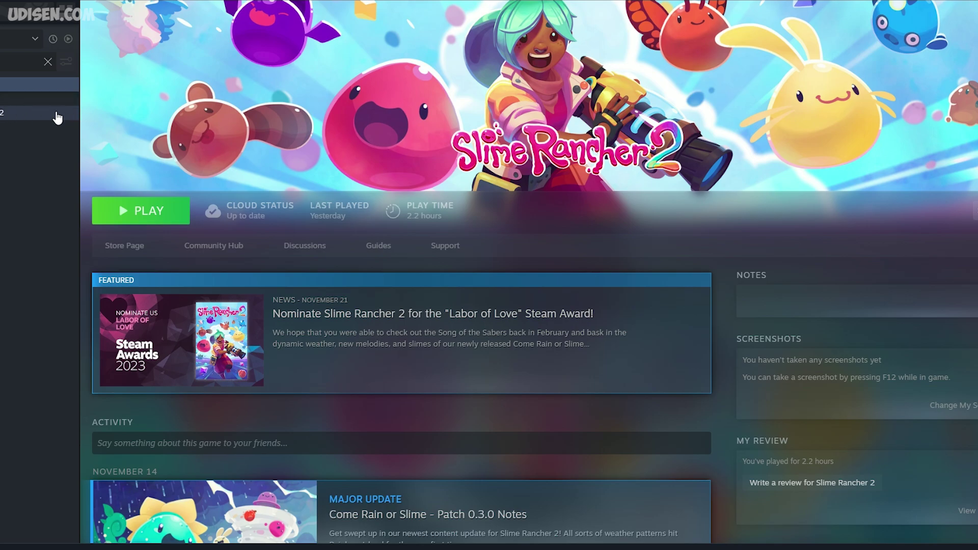
pyautogui.rightClick(22, 113)
pyautogui.click(9, 114)
pyautogui.rightClick(15, 113)
pyautogui.click(83, 229)
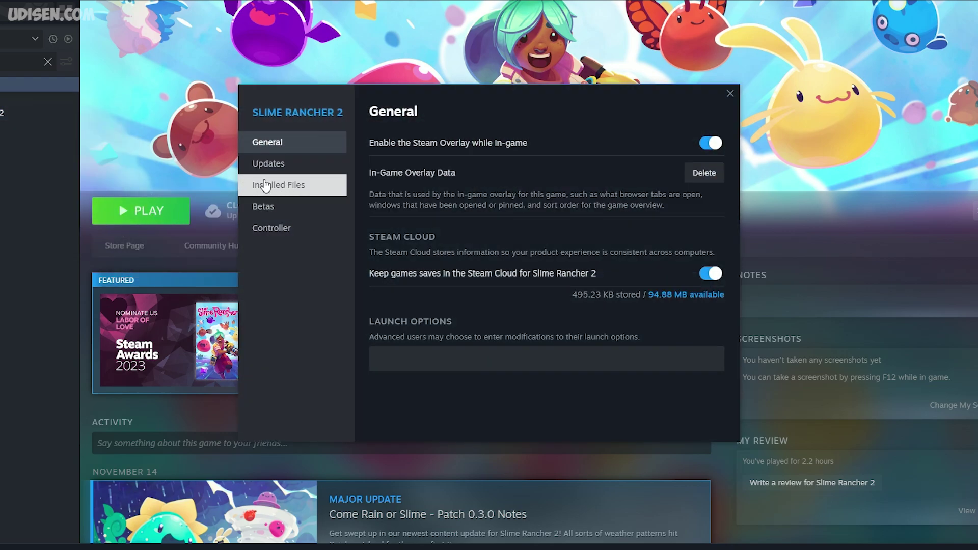
pyautogui.click(266, 186)
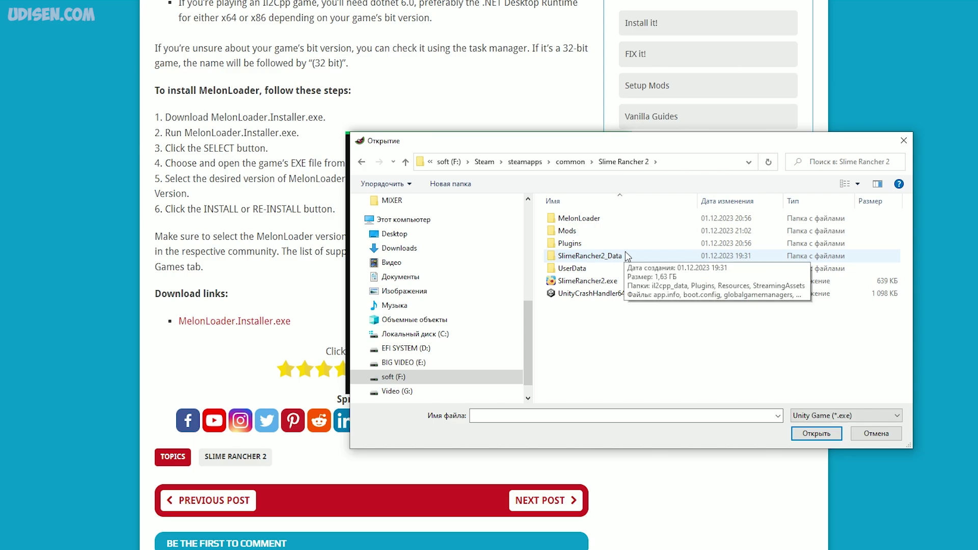
# - Choose SlimeRancher2.exe as the Unity game and re-install MelonLoader v0.6.1 for it with the x64 architecture
pyautogui.click(608, 281)
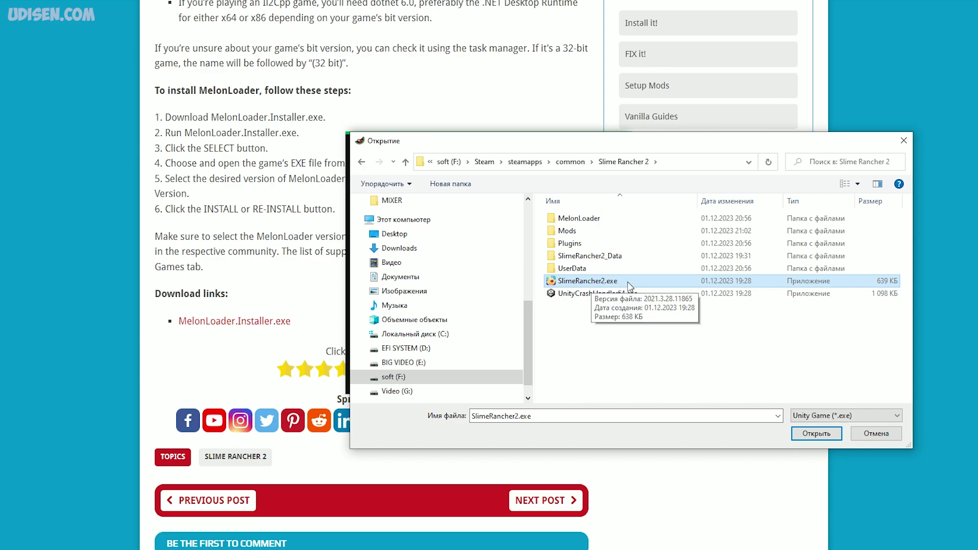
pyautogui.click(813, 434)
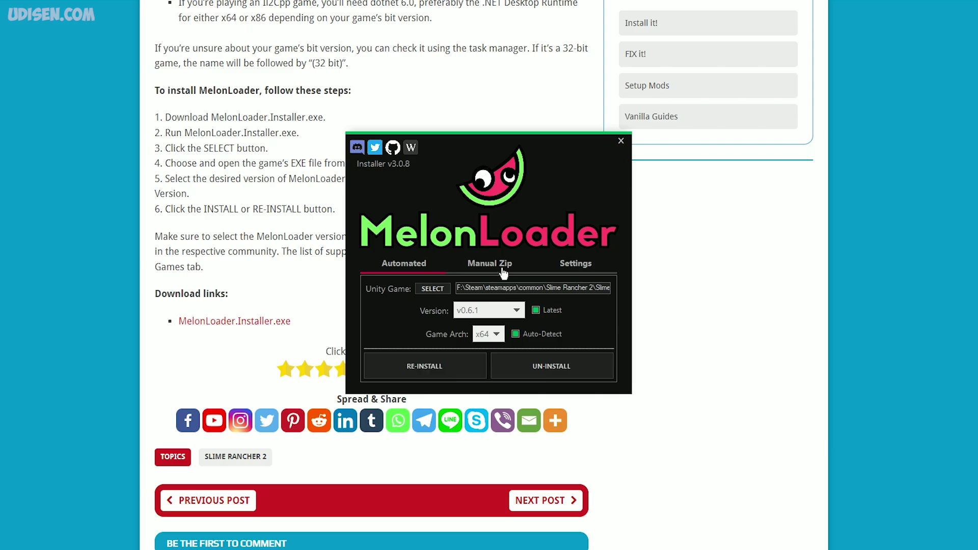
pyautogui.click(569, 271)
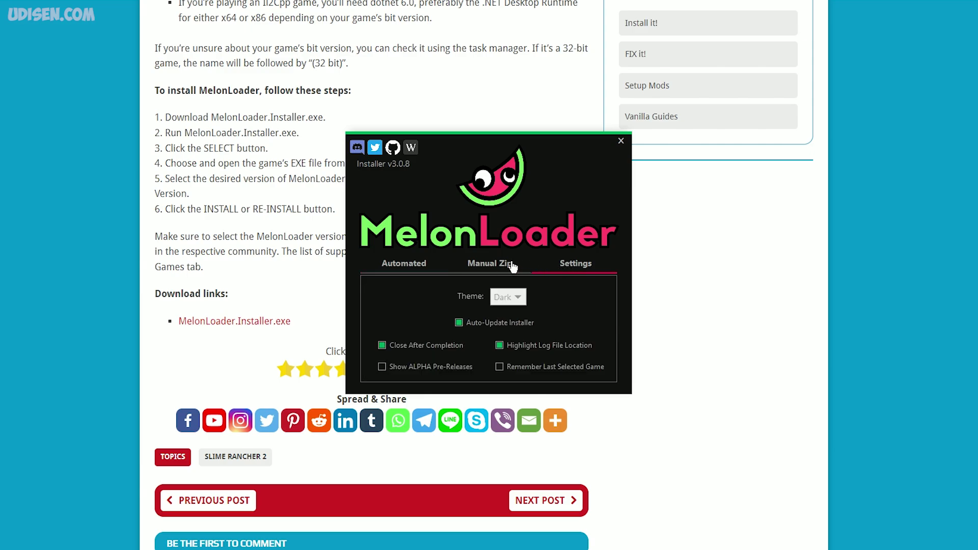
pyautogui.click(414, 264)
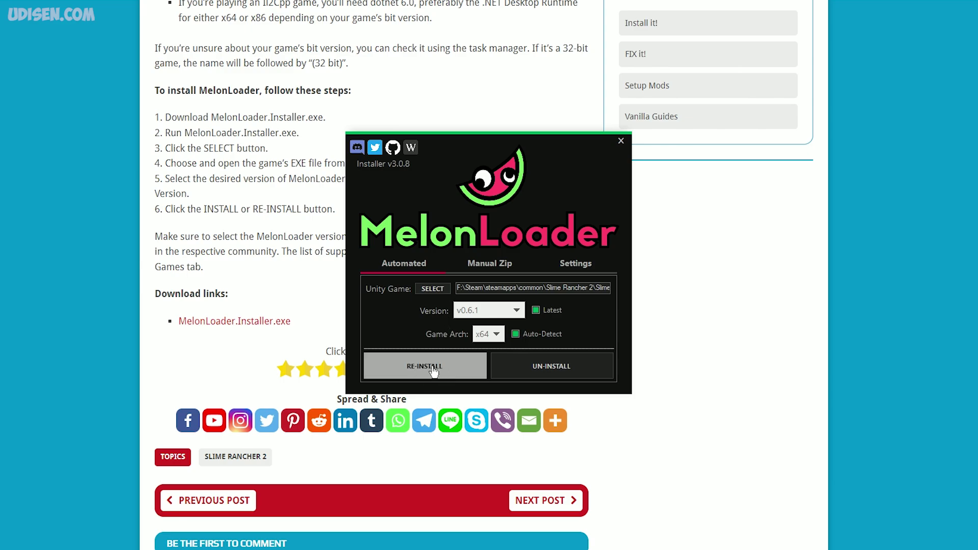
pyautogui.click(434, 371)
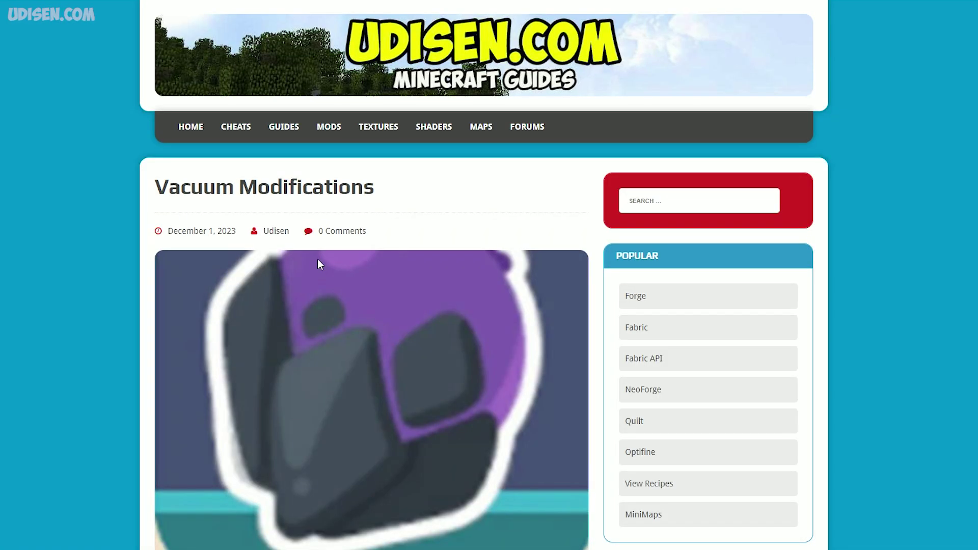
# - Look through the Vacuum Modifications page on the Udisen site and rate the post five stars
pyautogui.scroll(-5, 317, 261)
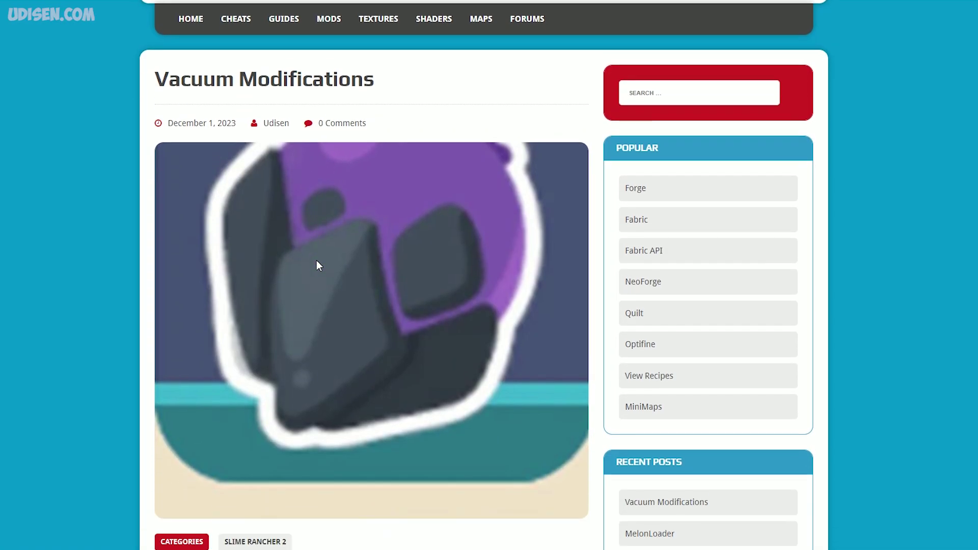
pyautogui.scroll(-6, 316, 261)
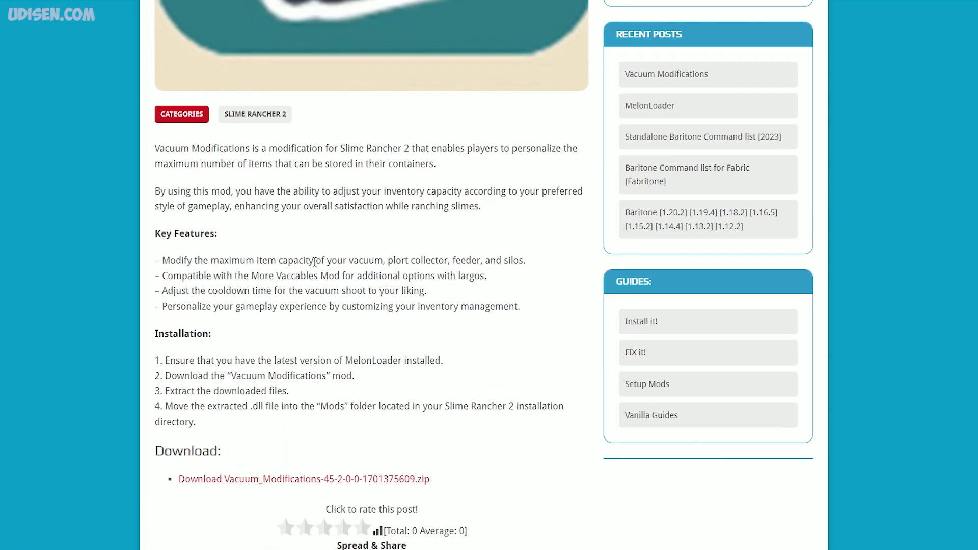
pyautogui.scroll(-5, 315, 262)
pyautogui.click(362, 289)
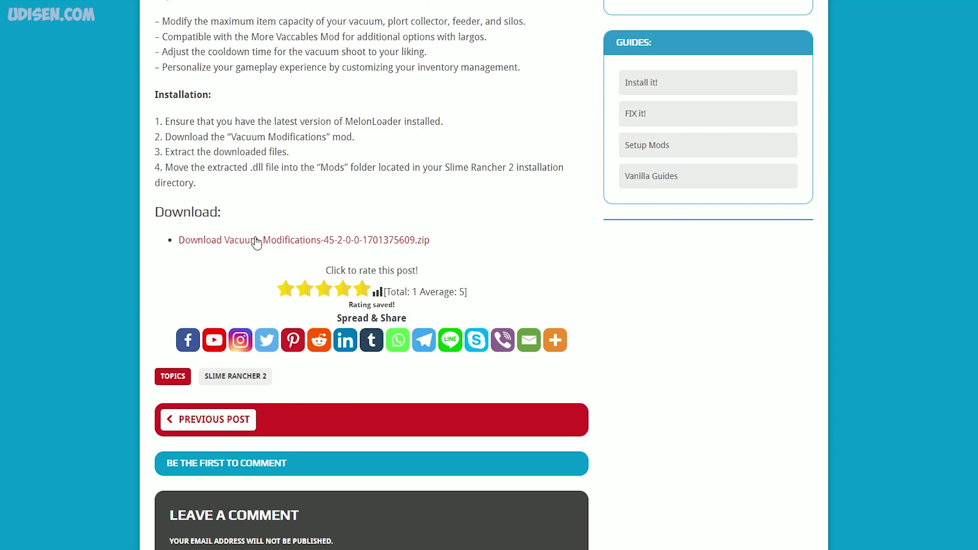
# - Read the Vacuum Modifications description and installation instructions, examining what the mod does and which loader it requires
pyautogui.scroll(6, 247, 250)
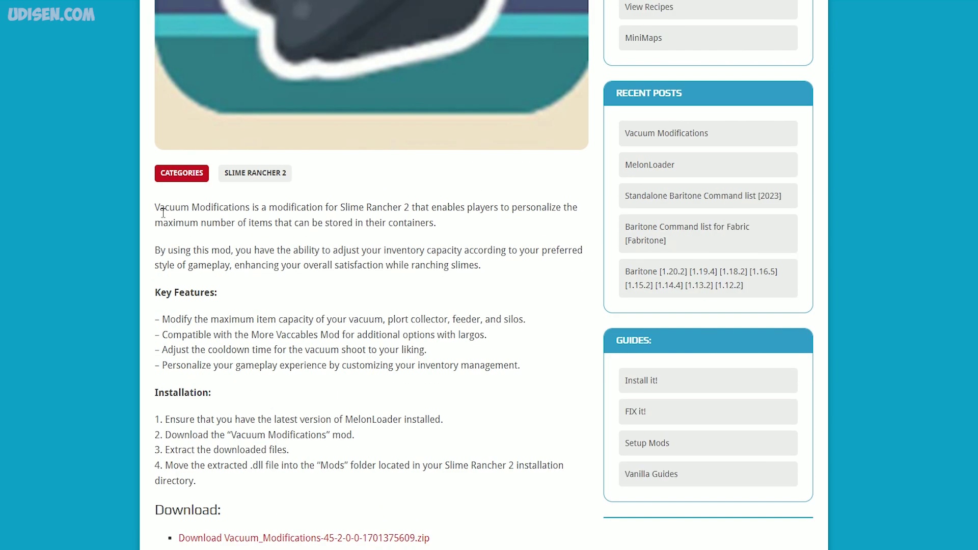
pyautogui.moveTo(156, 207); pyautogui.dragTo(251, 207)
pyautogui.click(248, 249)
pyautogui.scroll(-5, 258, 250)
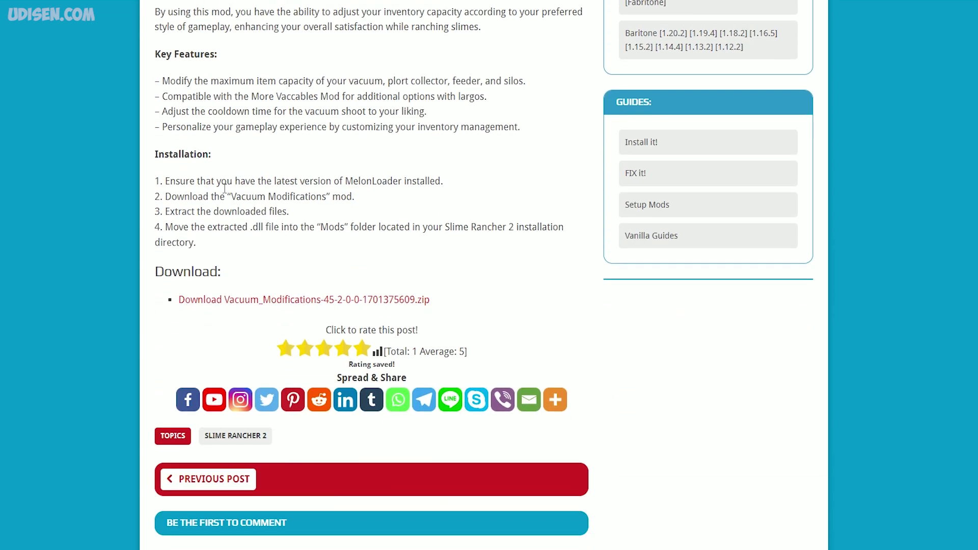
pyautogui.doubleClick(353, 182)
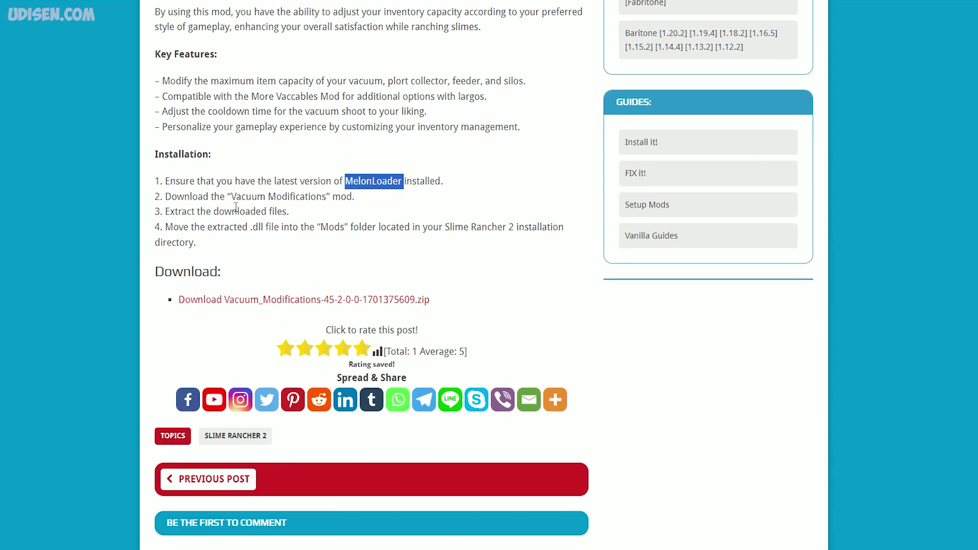
pyautogui.moveTo(236, 209); pyautogui.dragTo(231, 210)
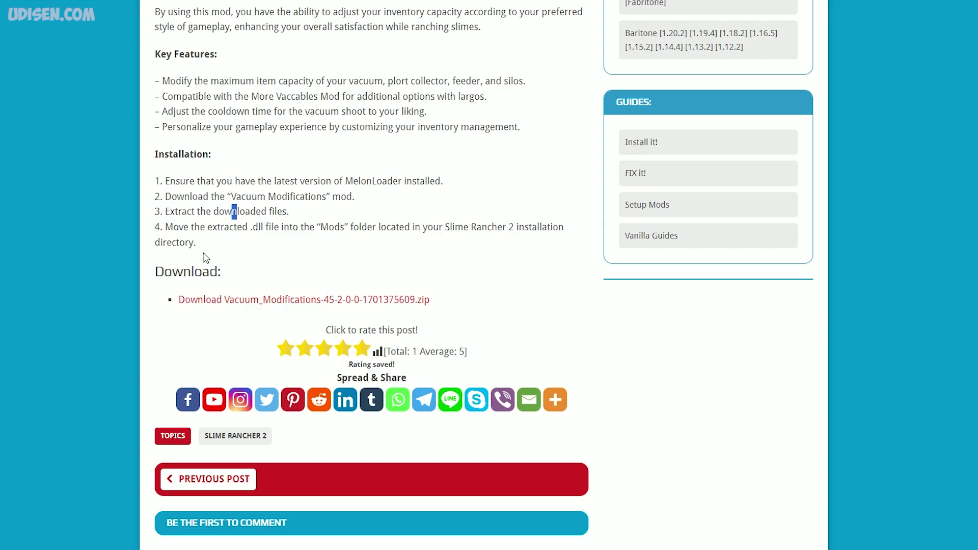
# - Download the Vacuum_Modifications-45-2-0-0-1701375609.zip archive from MediaFire and show it in the download folder
pyautogui.click(228, 302)
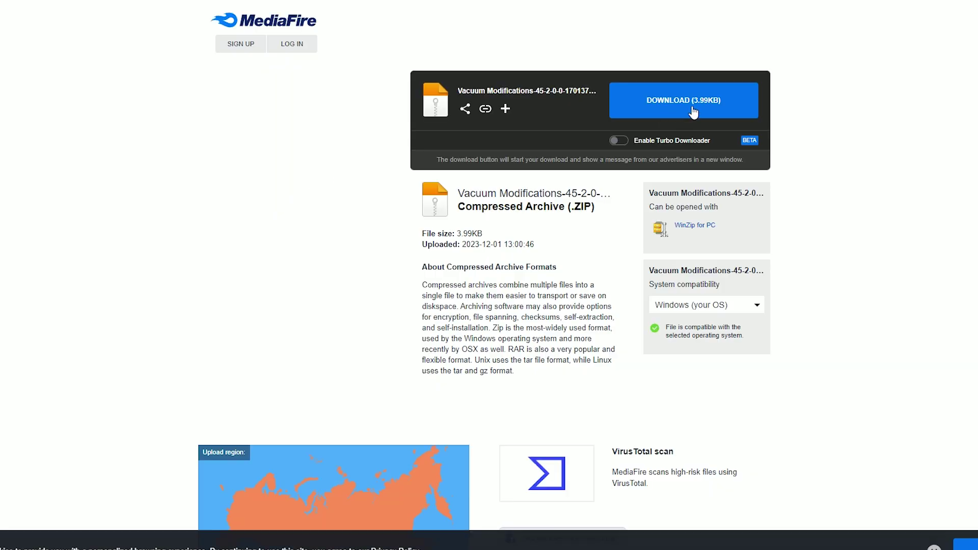
pyautogui.click(694, 112)
pyautogui.hotkey('ctrl', 'w')
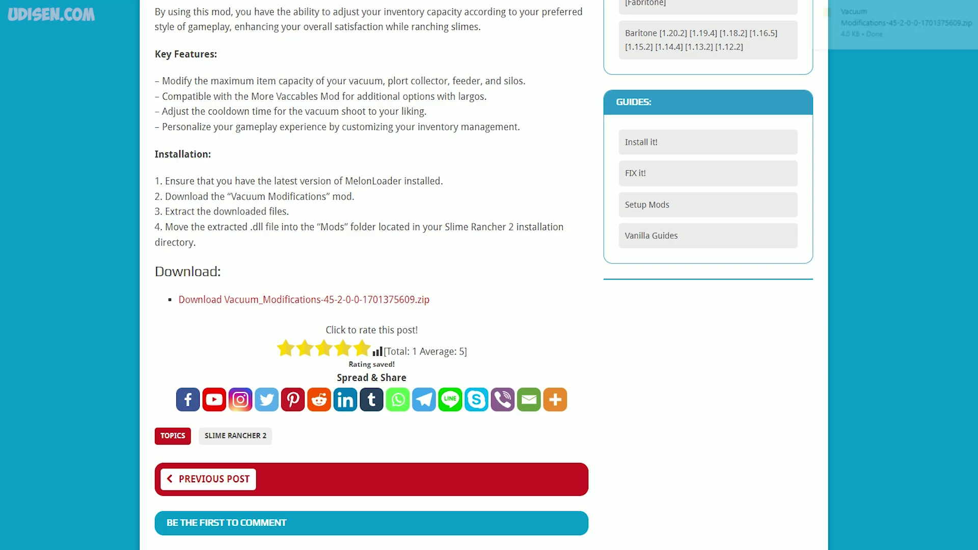
pyautogui.click(966, 12)
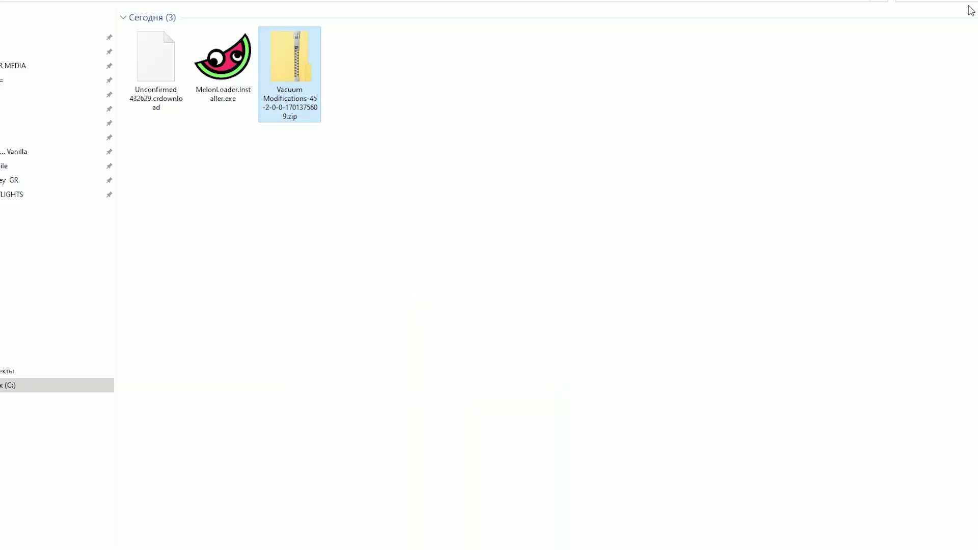
# - Delete MelonLoader.Installer.exe and the leftover .crdownload file from the download folder
pyautogui.keyDown('shift'); pyautogui.click(235, 88); pyautogui.keyUp('shift')
pyautogui.press('Delete')
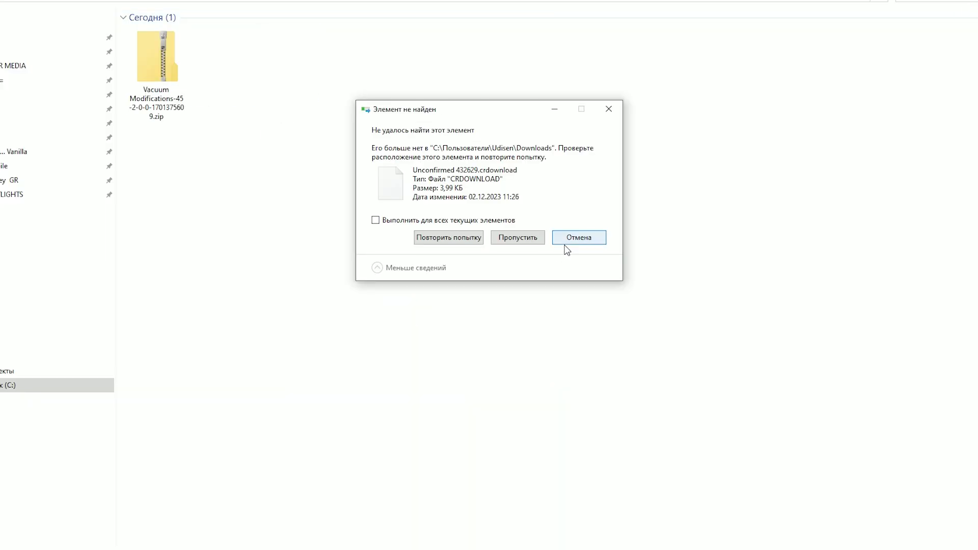
pyautogui.click(566, 239)
# - Extract the Vacuum Modifications archive directly into the download folder and delete the zip file
pyautogui.click(158, 56)
pyautogui.rightClick(158, 56)
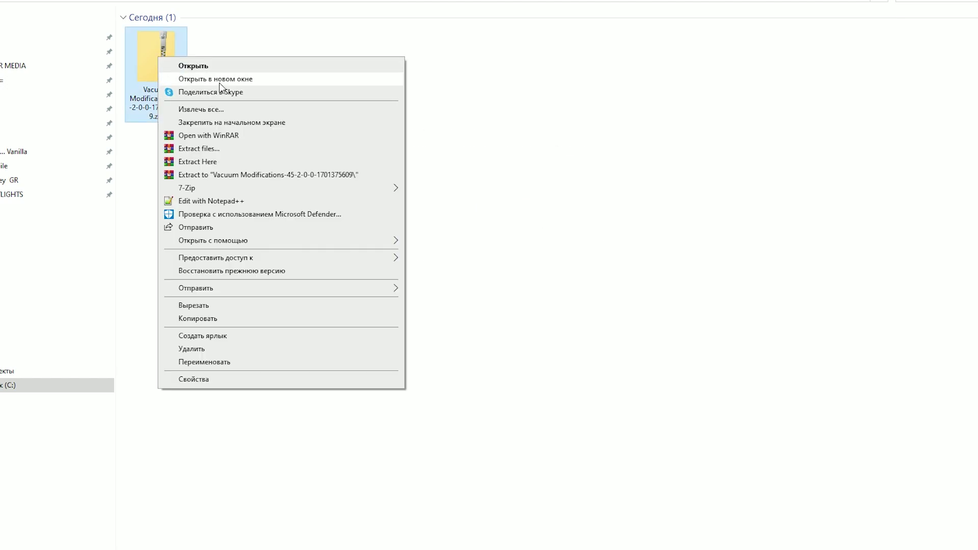
pyautogui.click(216, 149)
pyautogui.press('Escape')
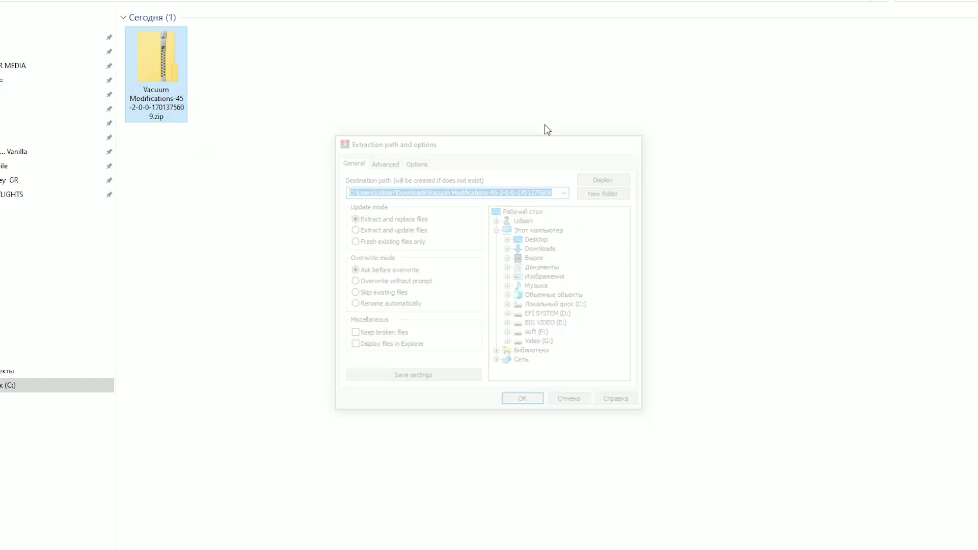
pyautogui.rightClick(156, 53)
pyautogui.click(263, 159)
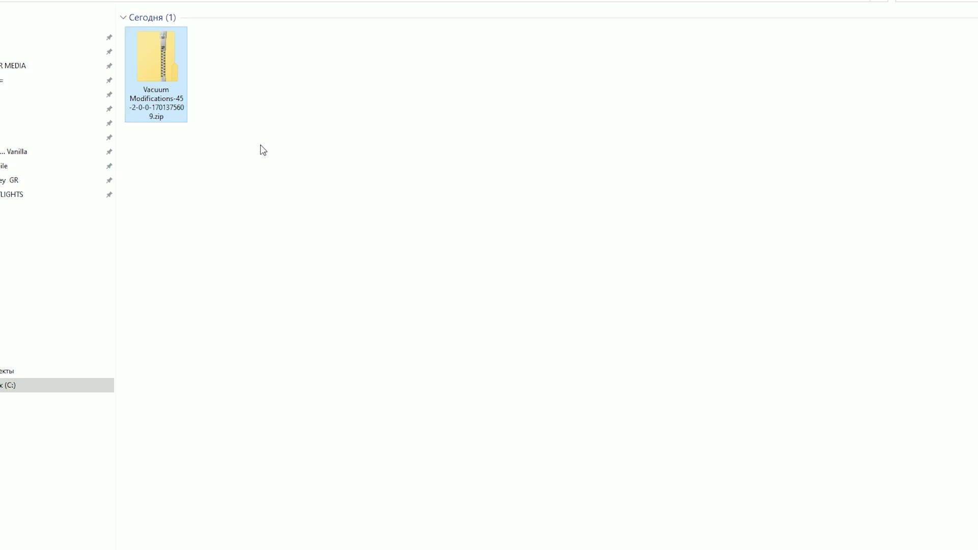
pyautogui.press('Delete')
# - Copy the extracted Vac Modifications.dll file from the download folder
pyautogui.click(156, 83)
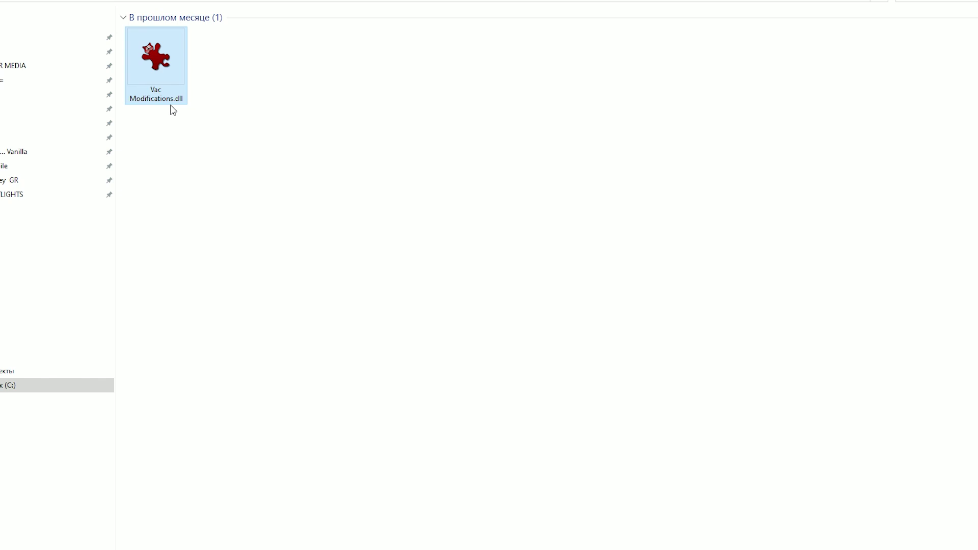
pyautogui.moveTo(176, 103)
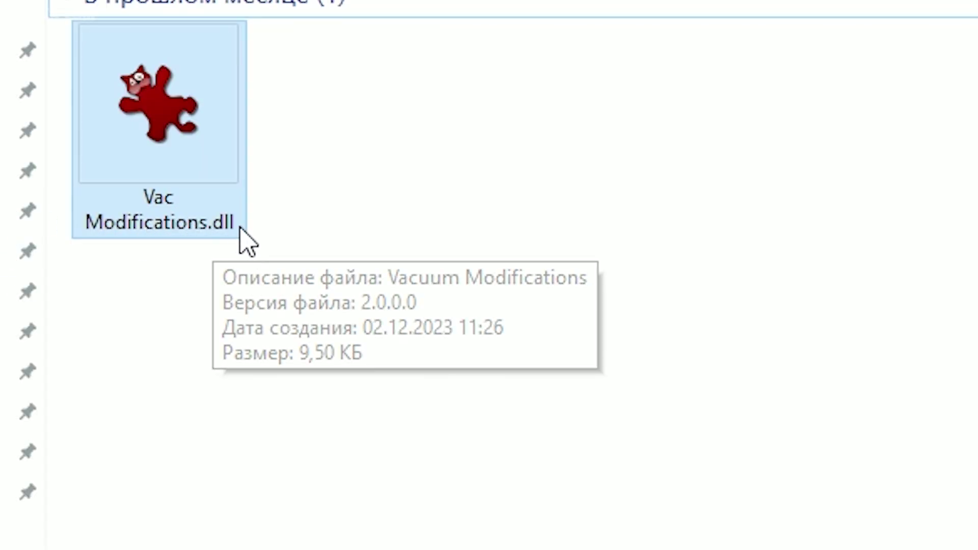
pyautogui.moveTo(219, 235)
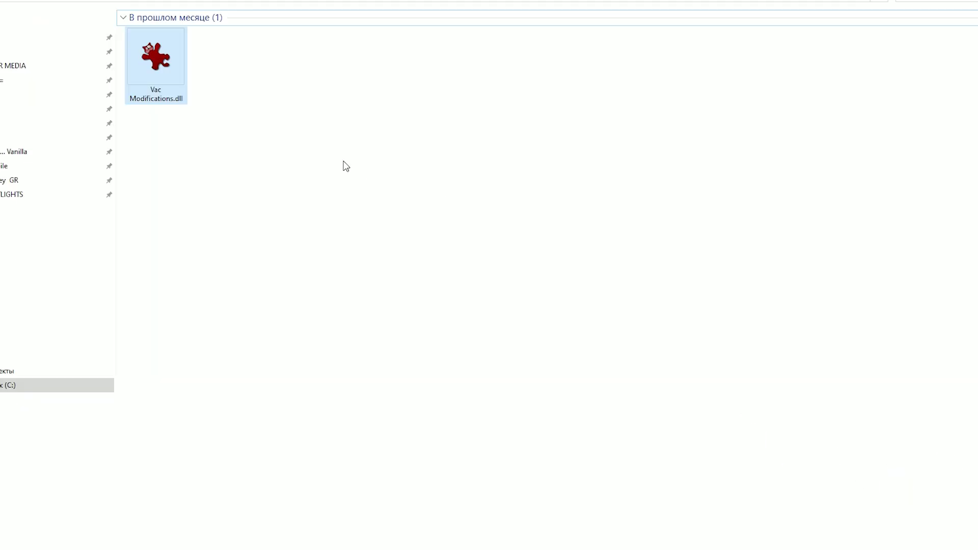
pyautogui.rightClick(148, 51)
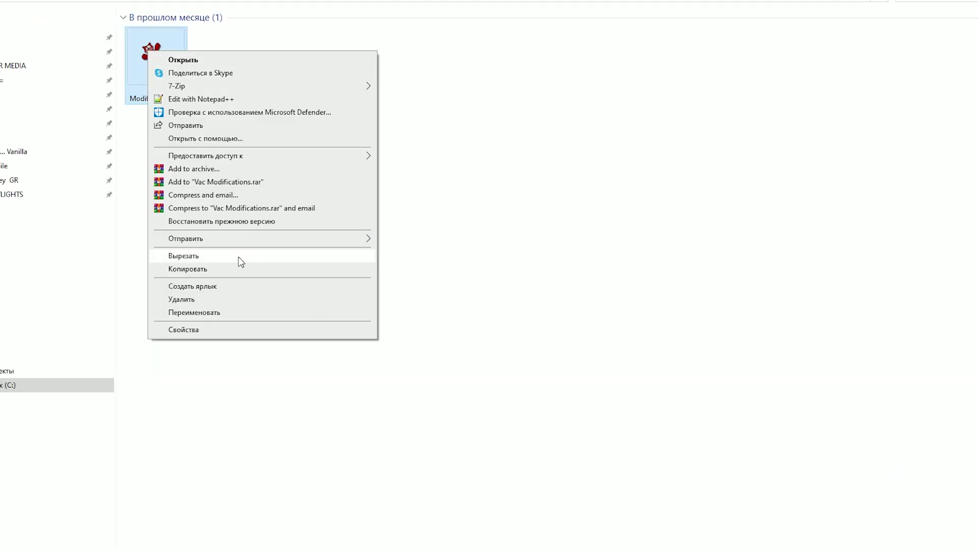
pyautogui.click(216, 270)
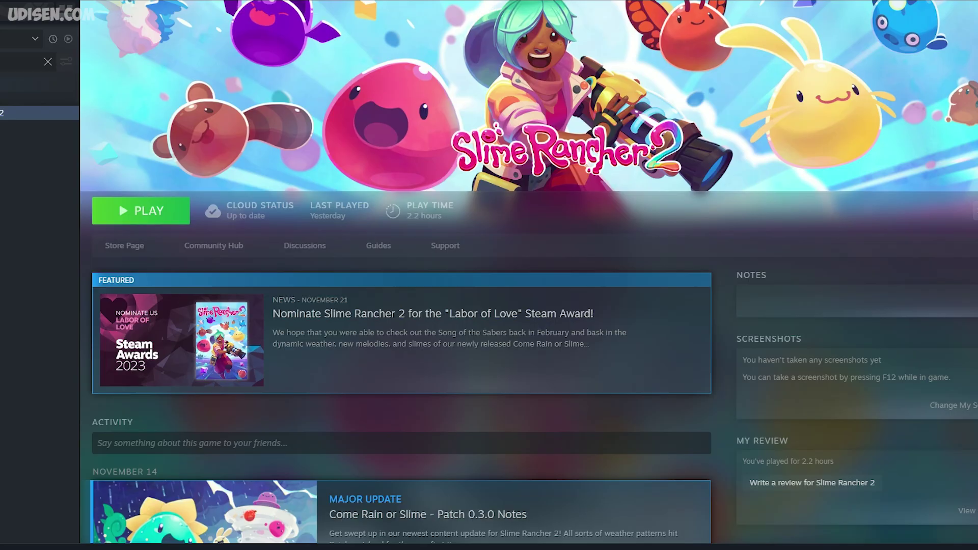
# - Open Slime Rancher 2's properties in Steam and browse its installed files in the game folder
pyautogui.rightClick(12, 116)
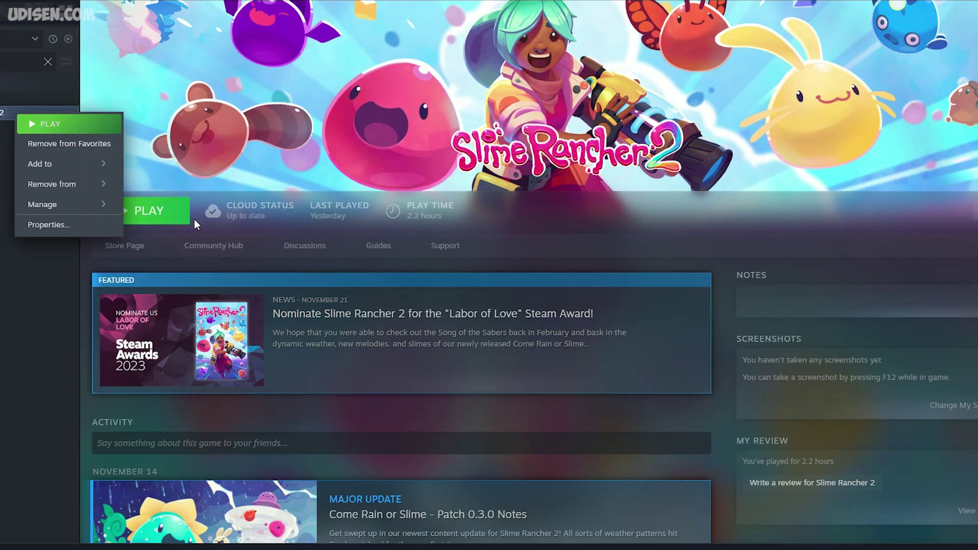
pyautogui.click(67, 232)
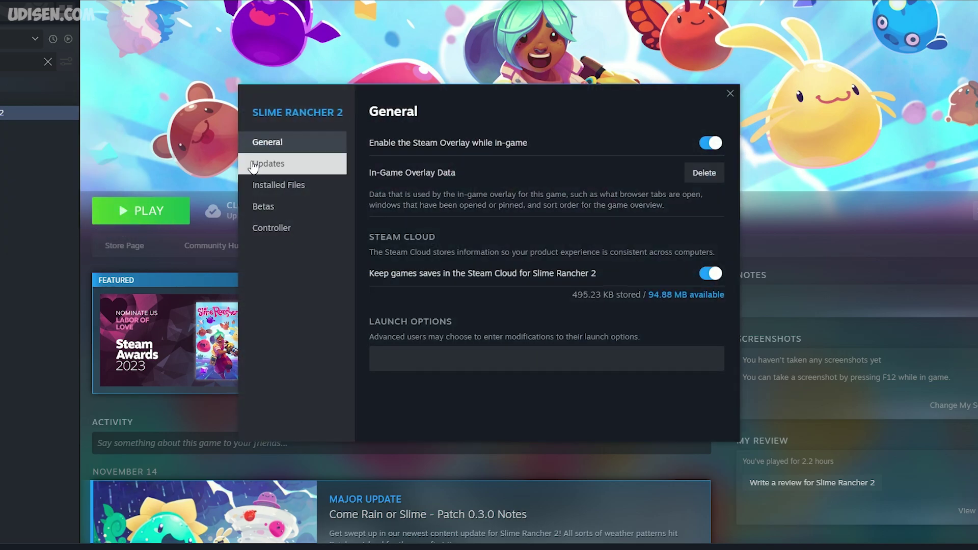
pyautogui.click(303, 191)
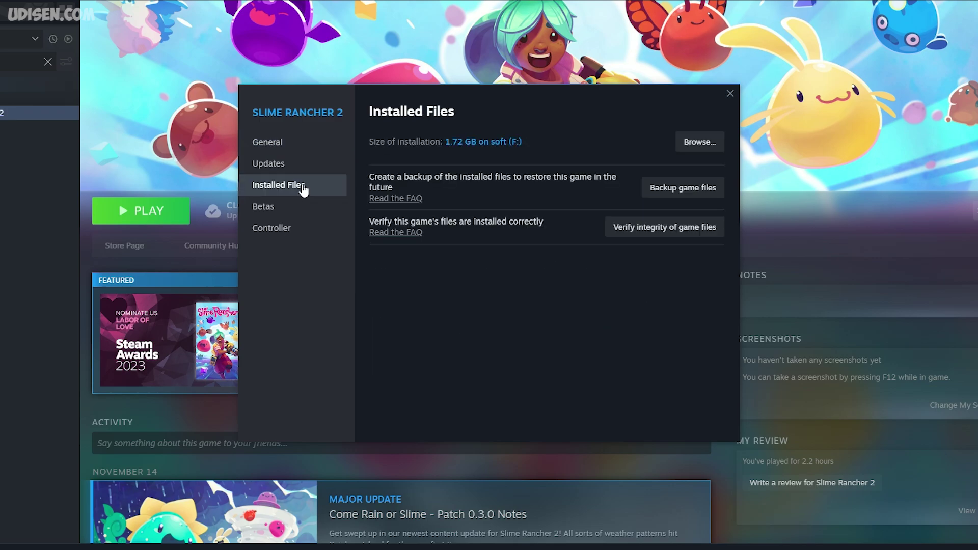
pyautogui.click(704, 151)
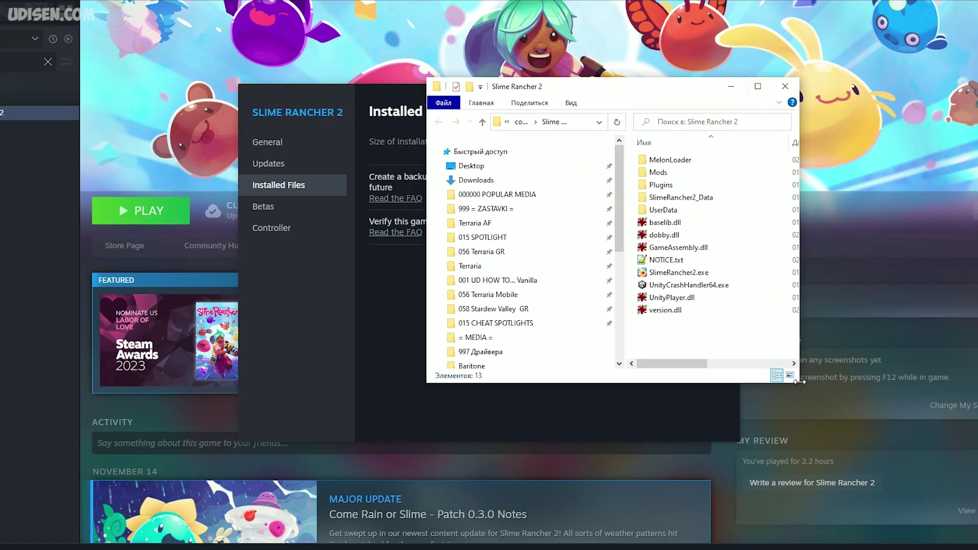
# - Enlarge and reposition the Slime Rancher 2 folder window, and open the Mods folder
pyautogui.moveTo(800, 381); pyautogui.dragTo(977, 382)
pyautogui.moveTo(701, 386); pyautogui.dragTo(701, 507)
pyautogui.moveTo(596, 97); pyautogui.dragTo(276, 51)
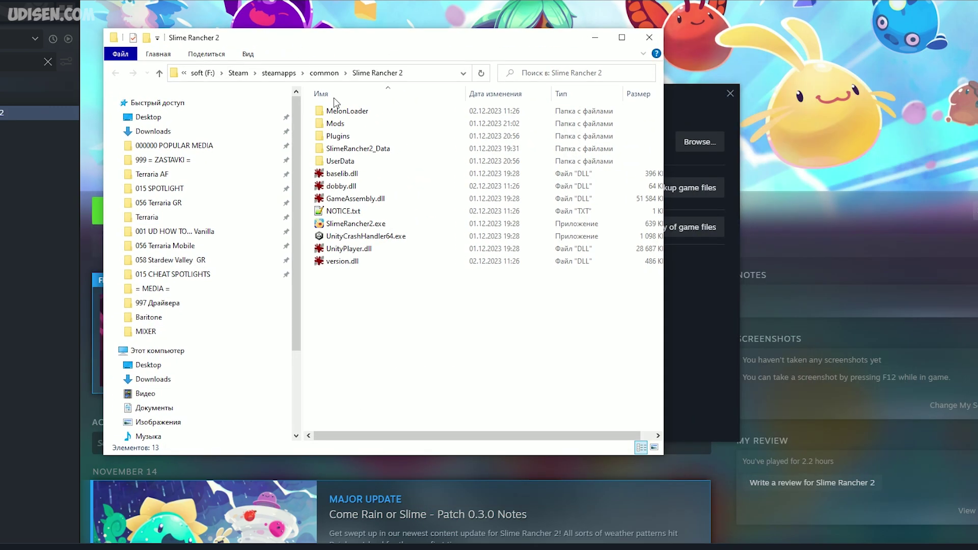
pyautogui.click(337, 113)
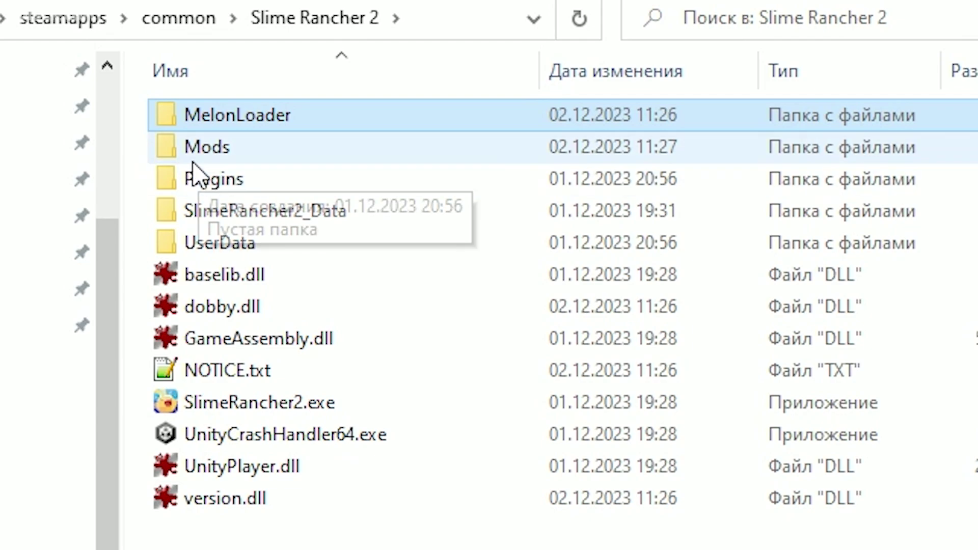
pyautogui.doubleClick(264, 148)
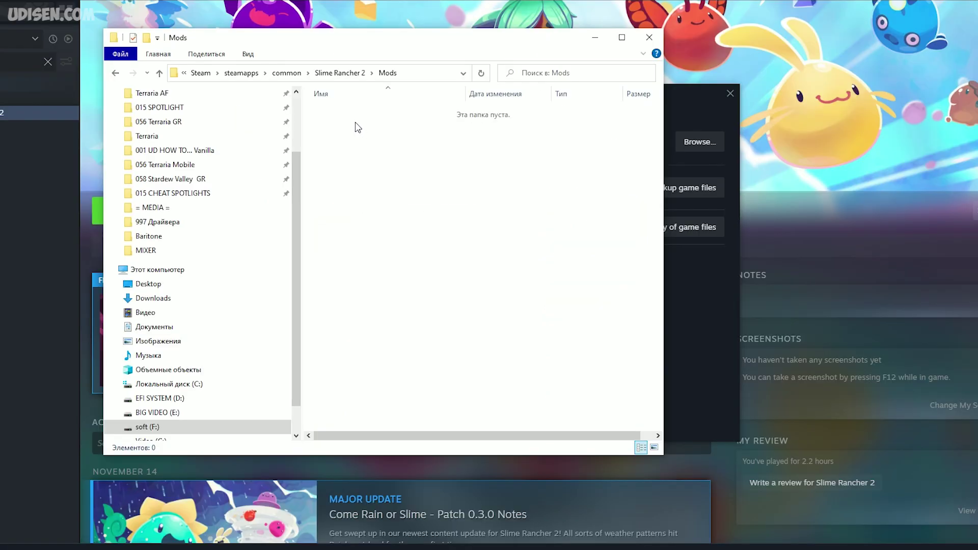
# - Paste Vac Modifications.dll into the game's Mods folder and minimize the folder window
pyautogui.rightClick(356, 122)
pyautogui.click(387, 203)
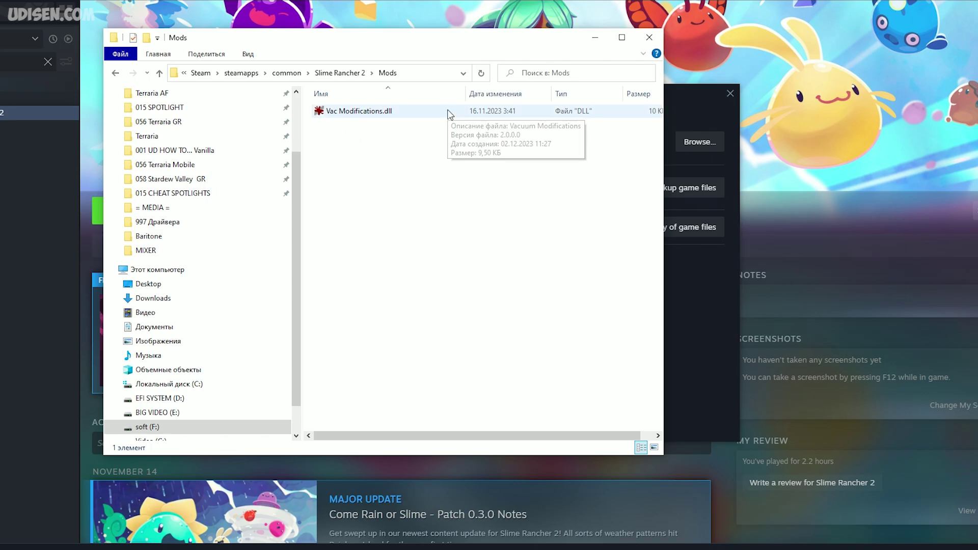
pyautogui.click(593, 41)
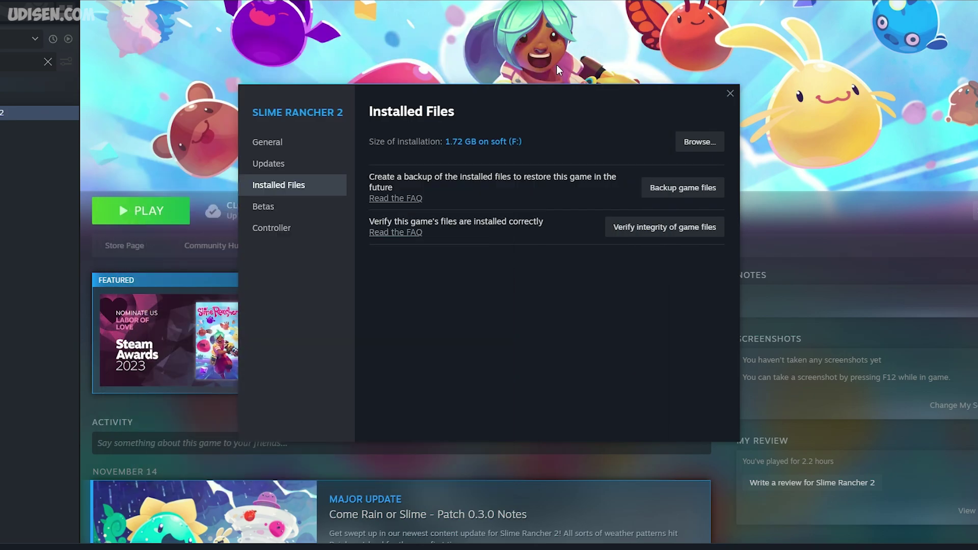
# - Close the game's properties window and launch Slime Rancher 2 from Steam
pyautogui.click(730, 94)
pyautogui.click(129, 217)
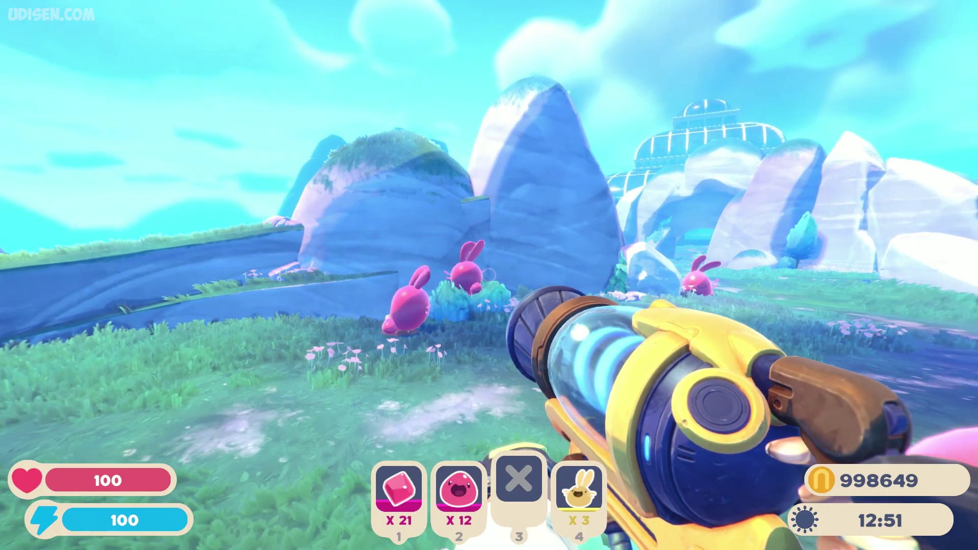
# - Walk through the game world across the grassy fields, past the pink slimes and rock formations, into the colourful flower valley
pyautogui.press('w')
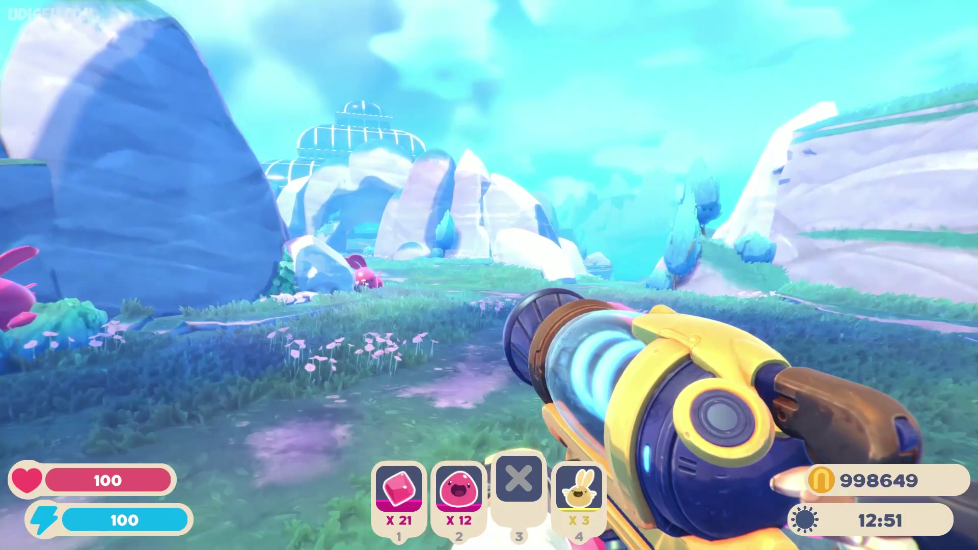
pyautogui.press('w')
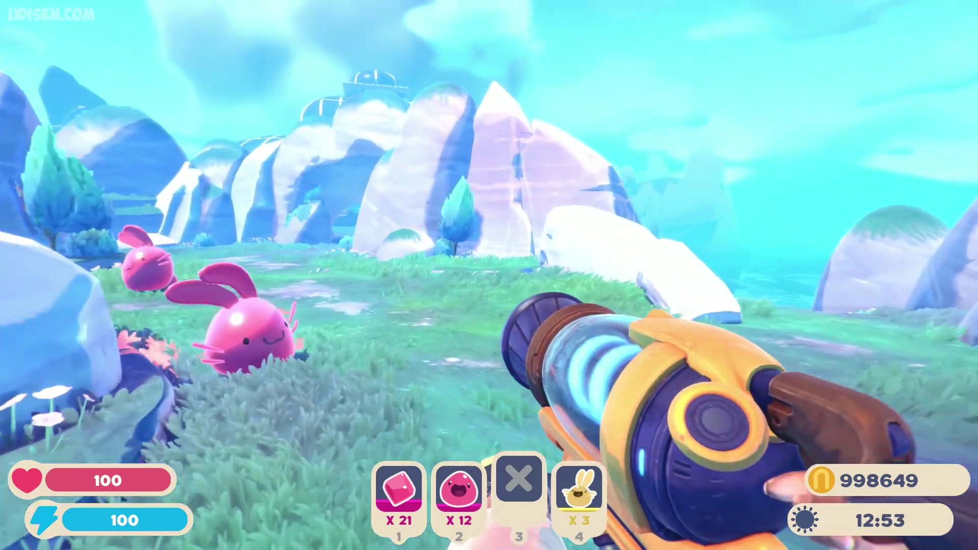
pyautogui.press('w')
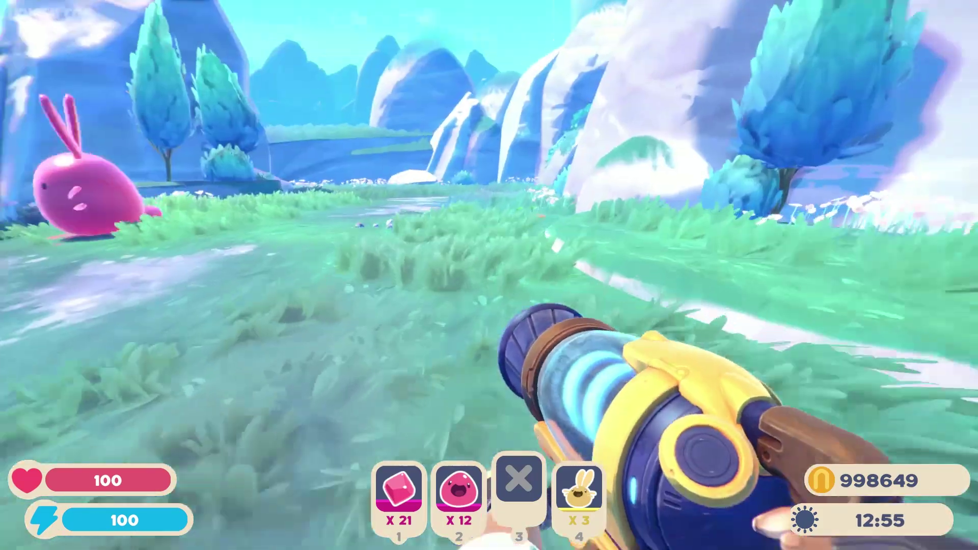
pyautogui.press('w')
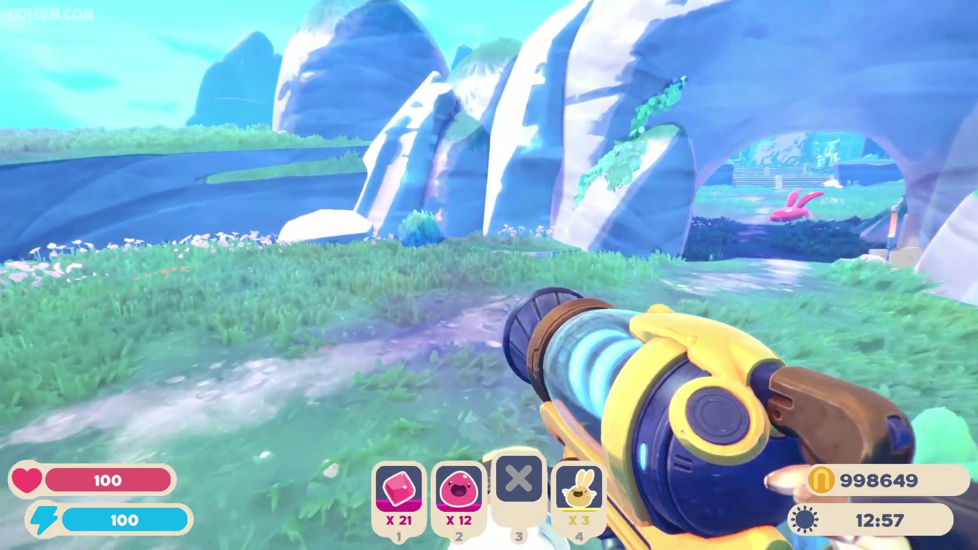
pyautogui.press('w')
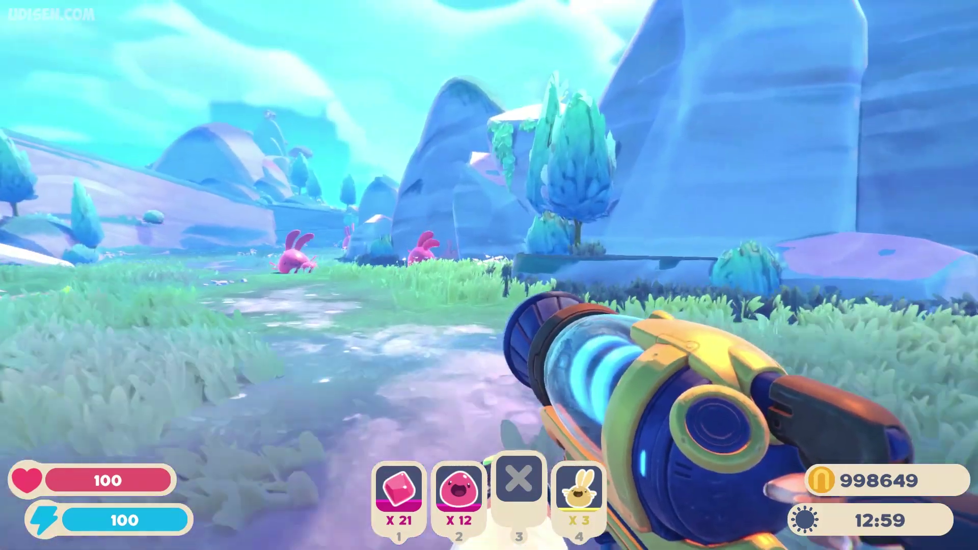
pyautogui.press('w')
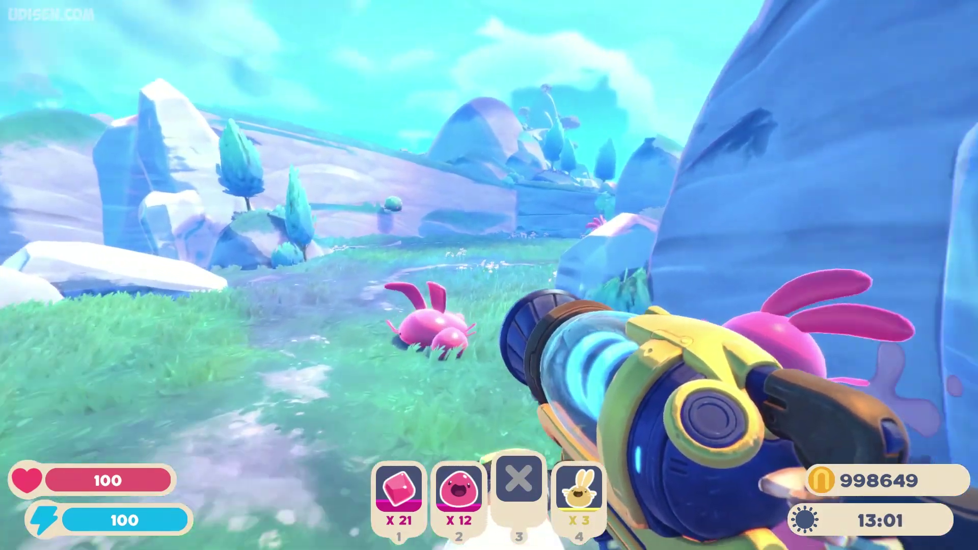
pyautogui.press('w')
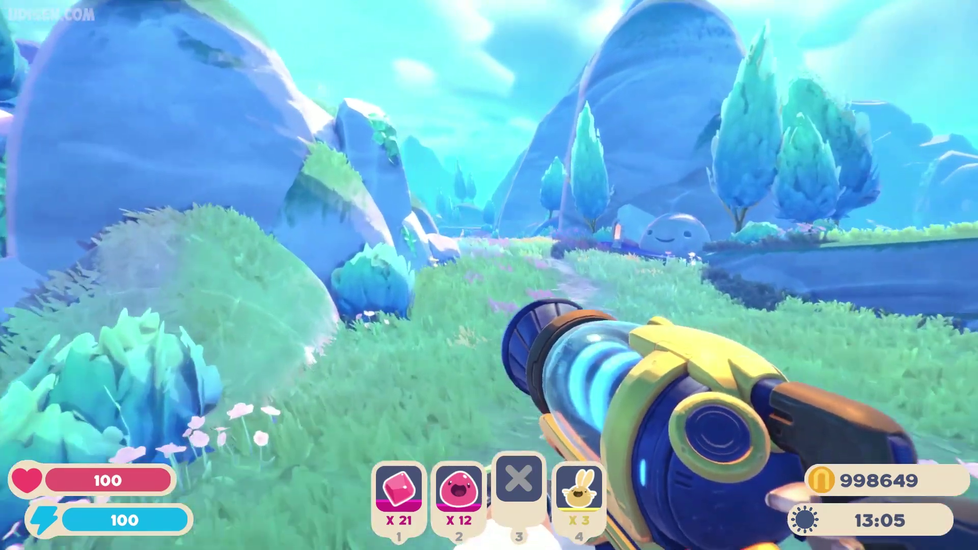
pyautogui.press('w')
pyautogui.press('w')
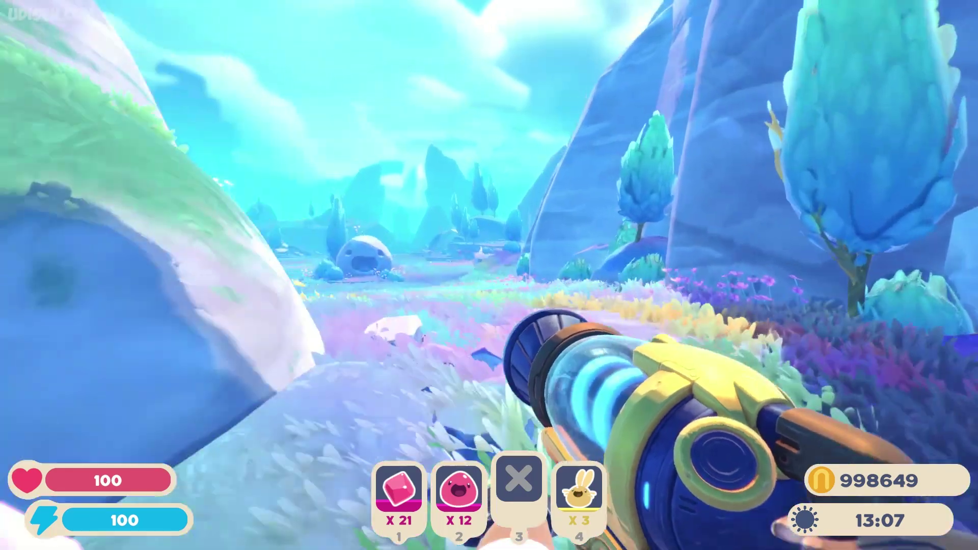